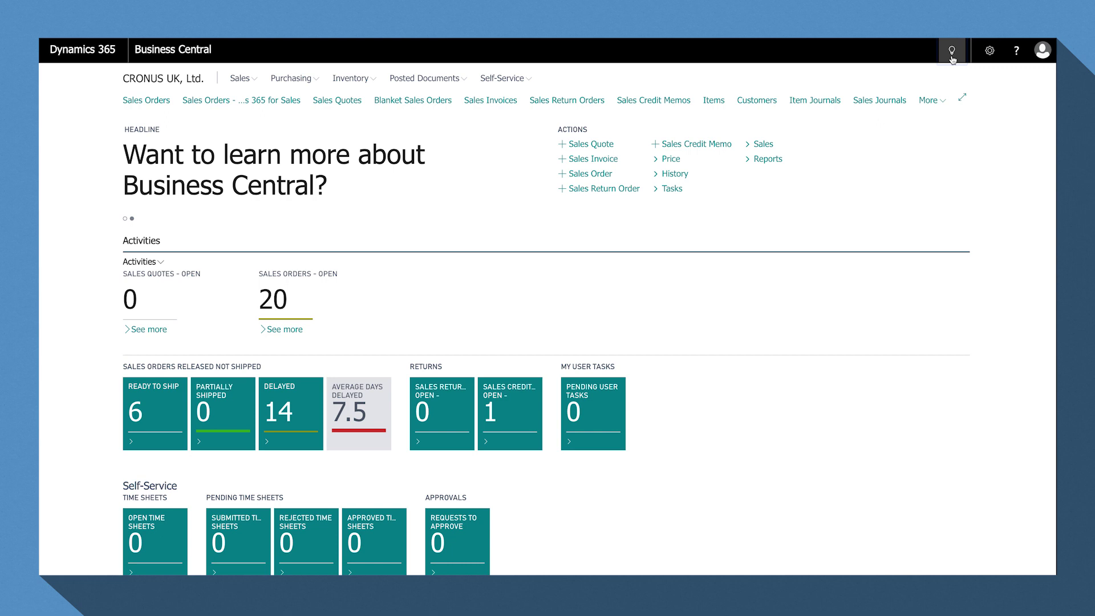
- Search 'service conn', open HMRC VAT Setup in Service Connections, and expand its Client Tokens
click(952, 52)
text(service conn)
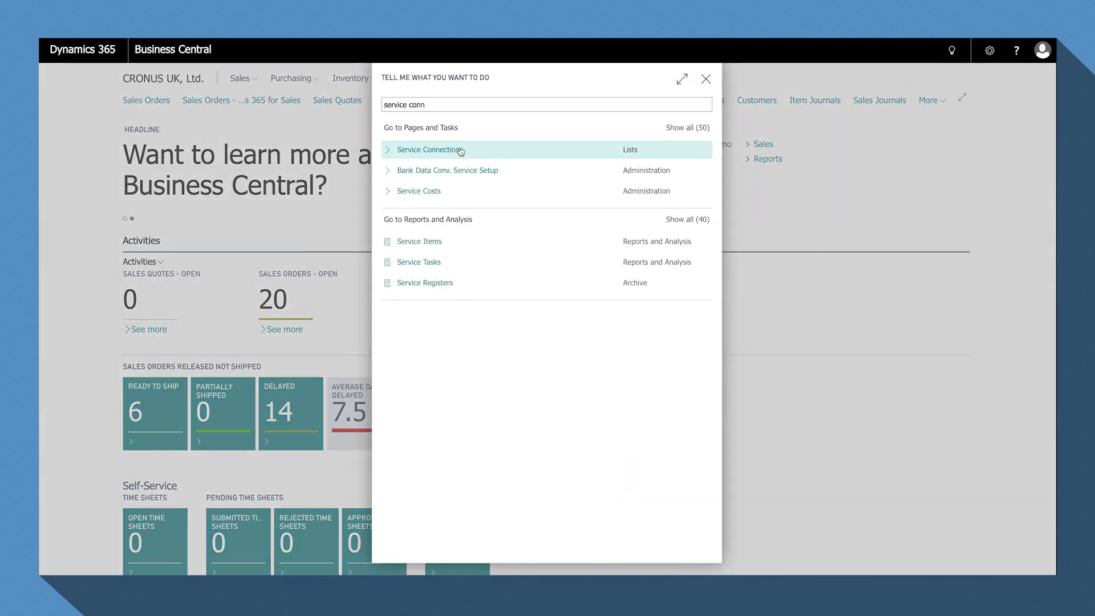
click(458, 150)
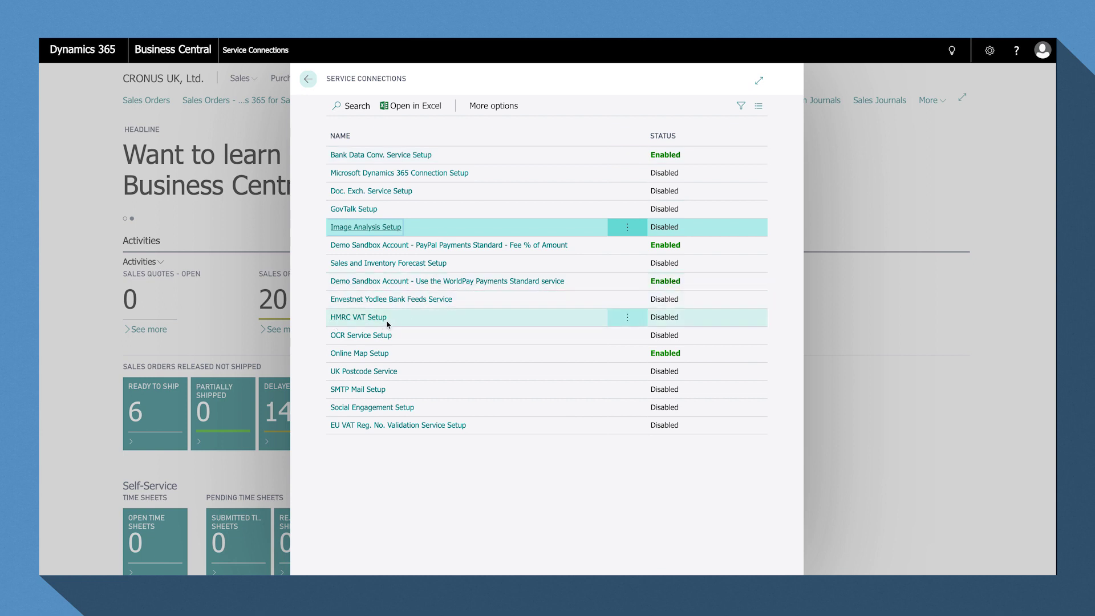
click(356, 320)
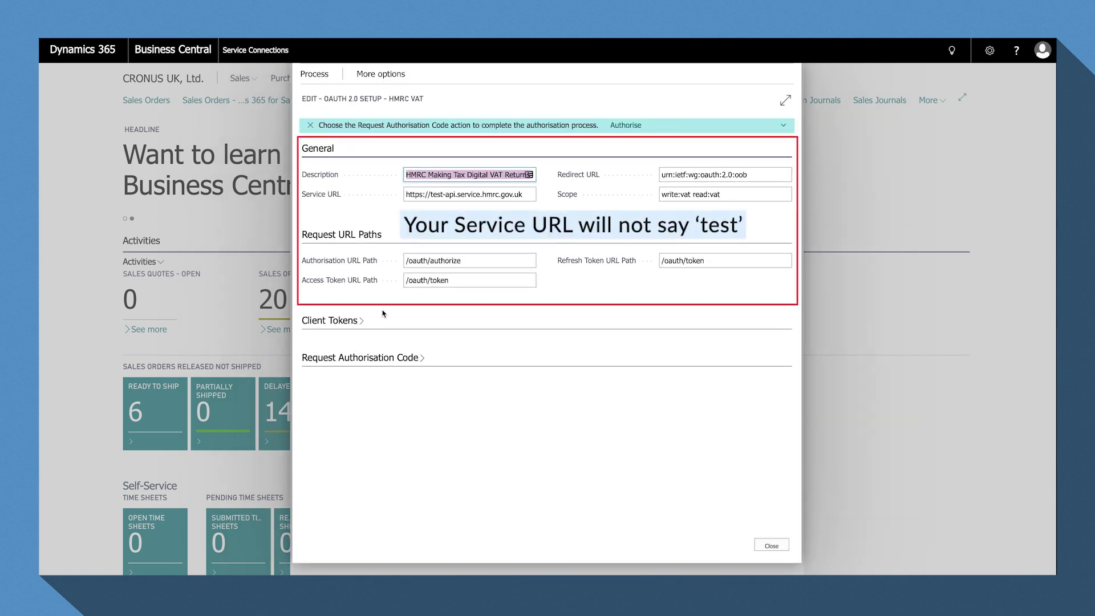
click(344, 325)
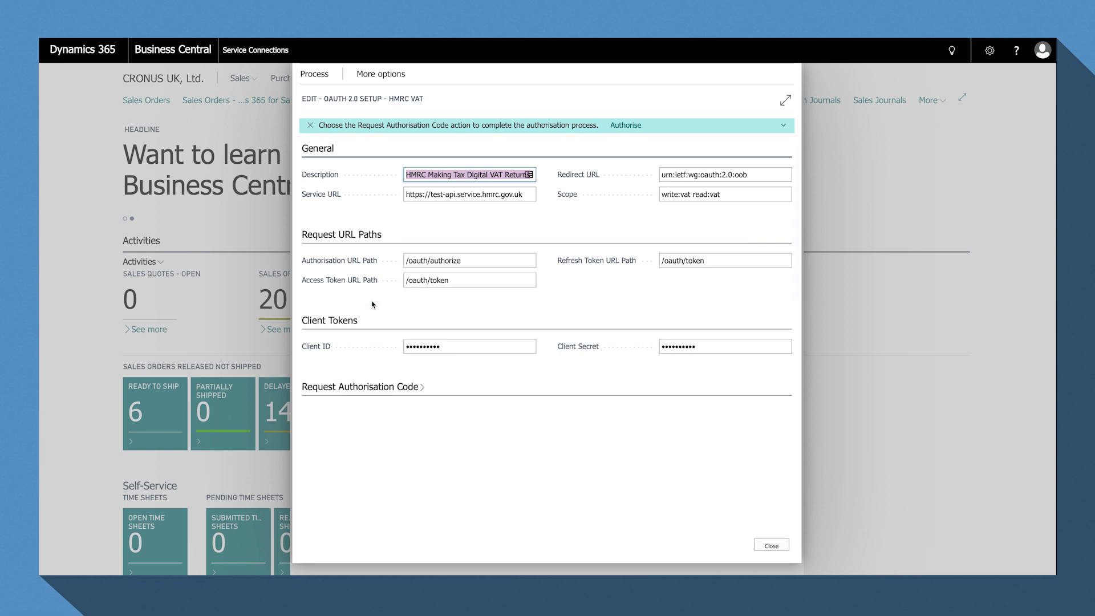
- Replace the HMRC VAT client ID and client secret with the new pasted values
click(451, 346)
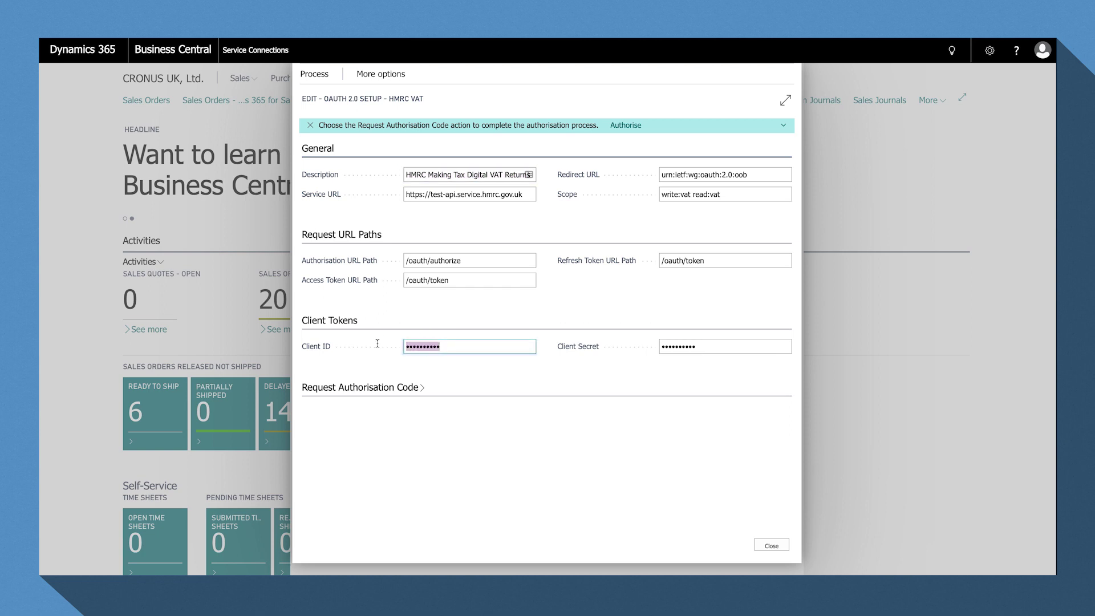
key(BackSpace)
key(ctrl+v)
click(725, 346)
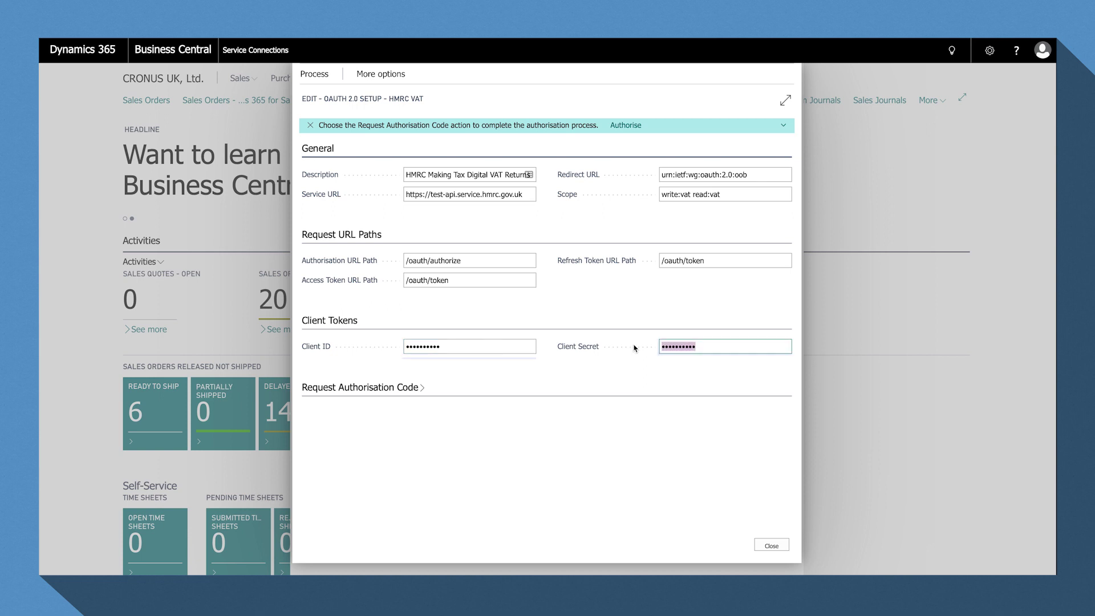
key(ctrl+v)
key(Tab)
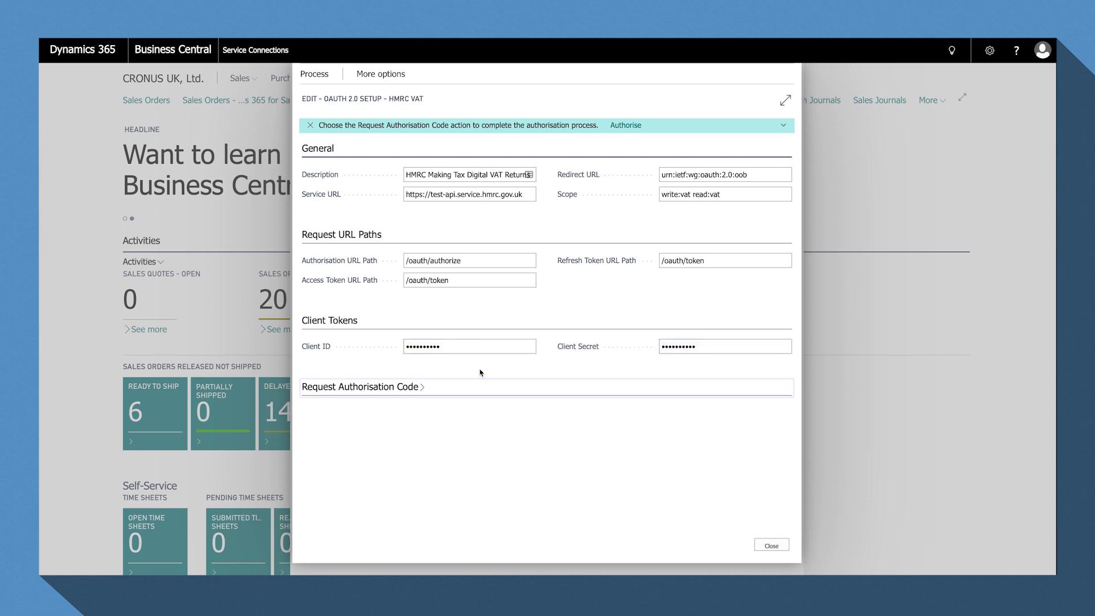
- Start HMRC authorisation, declining to set up data encryption now
click(363, 388)
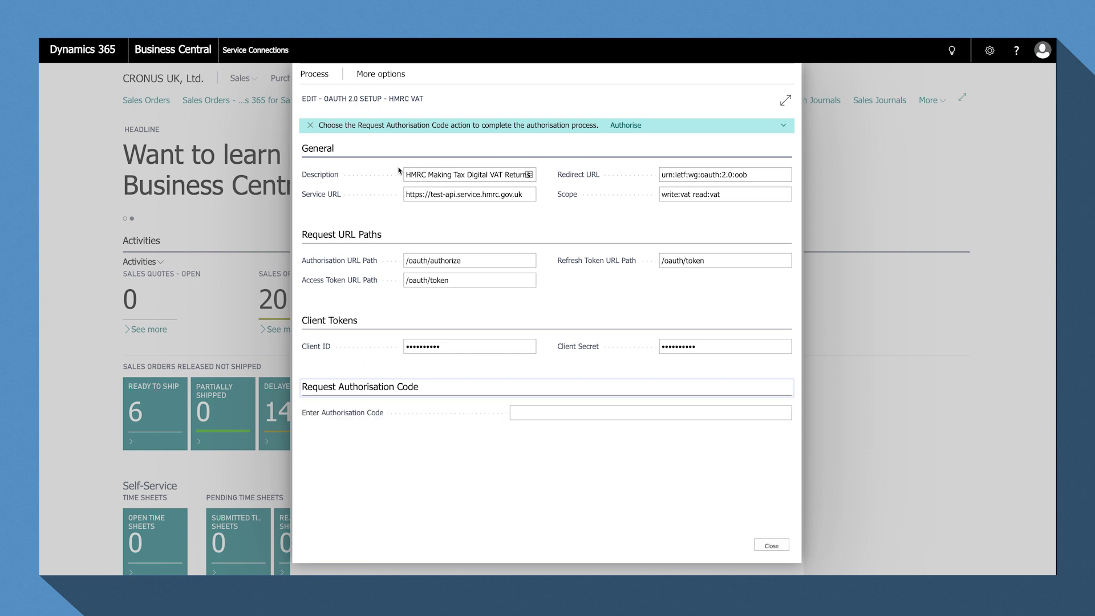
click(626, 125)
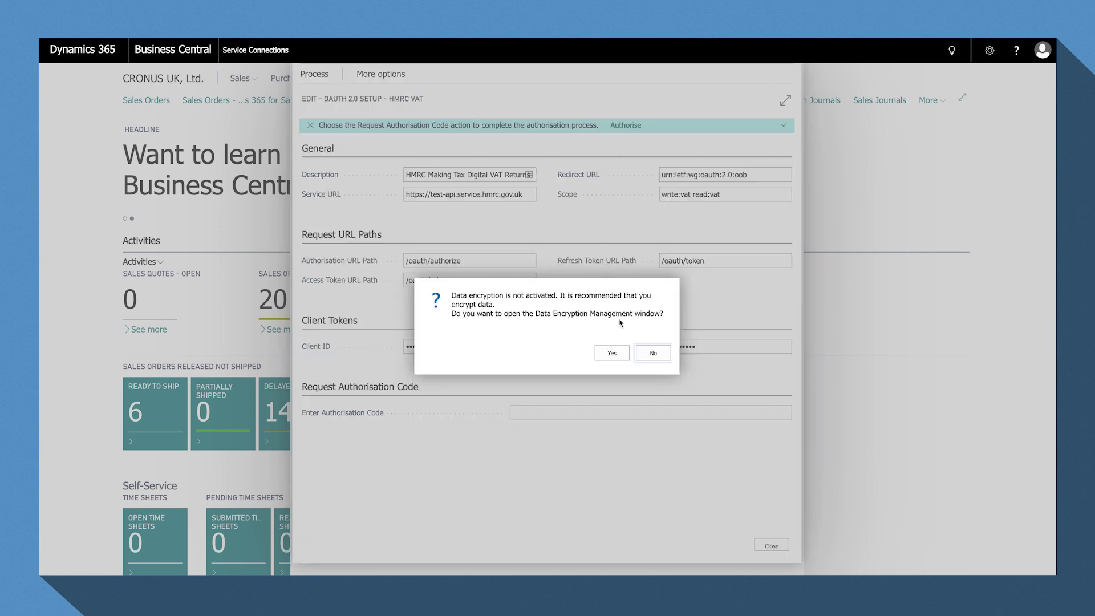
click(651, 355)
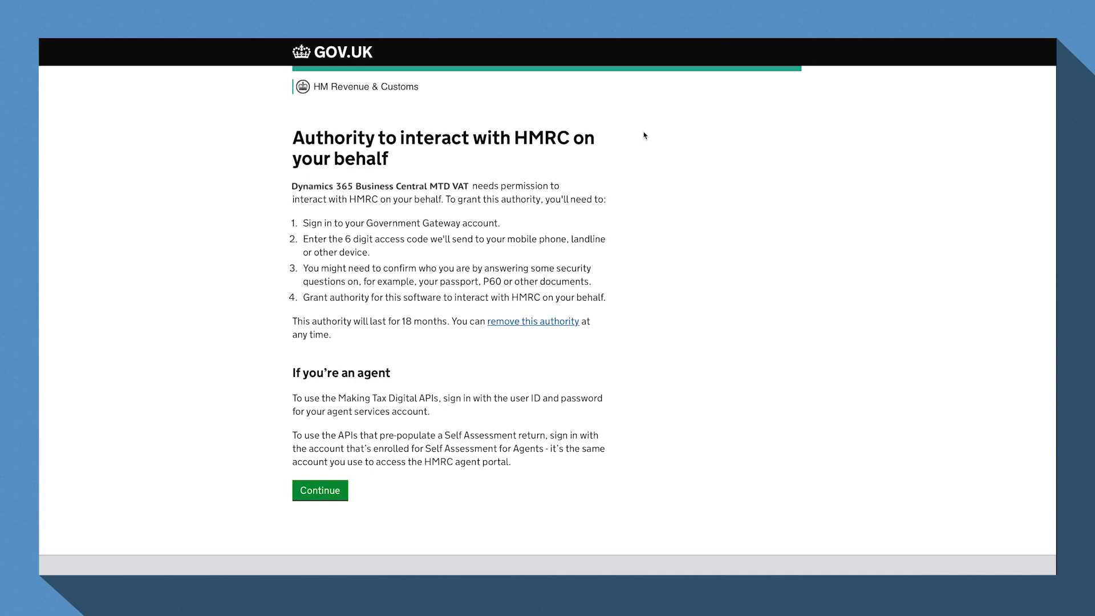
- Sign in to HMRC on GOV.UK with the test user ID and password
click(331, 491)
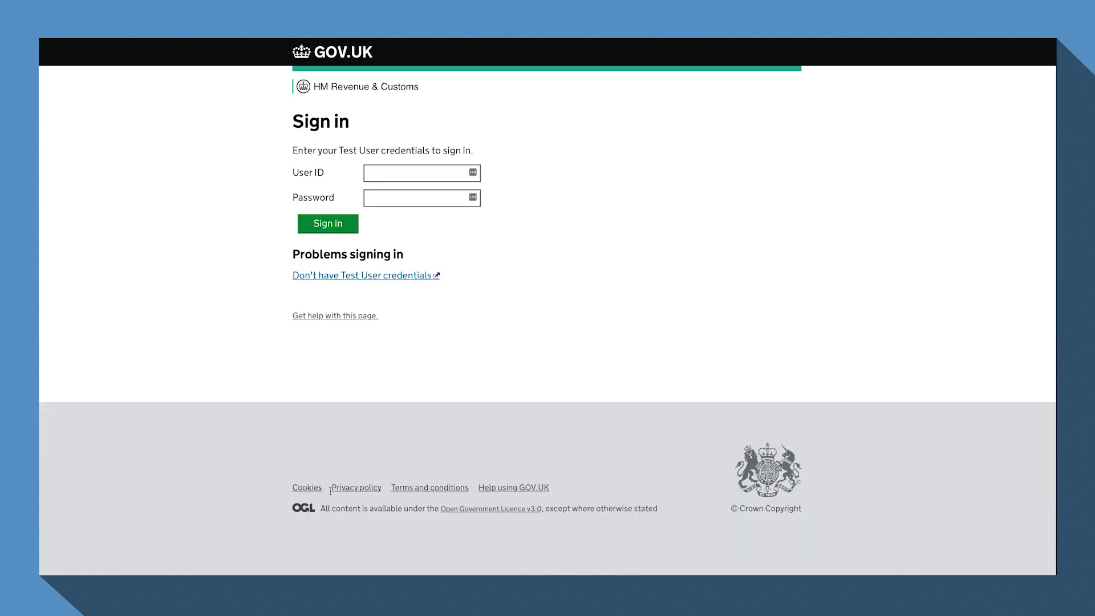
click(423, 176)
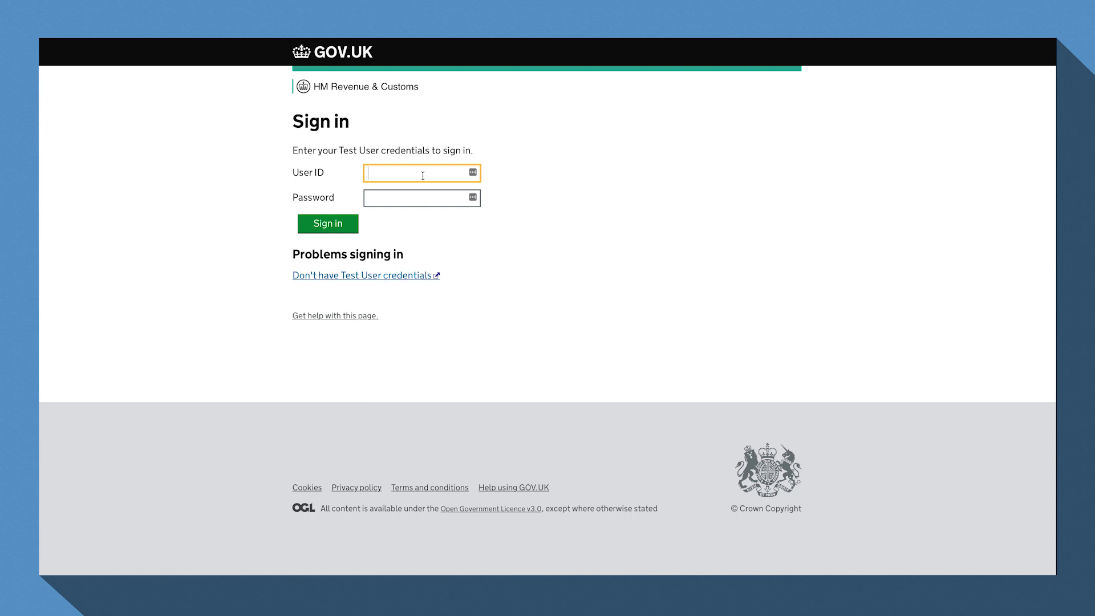
key(ctrl+shift+l)
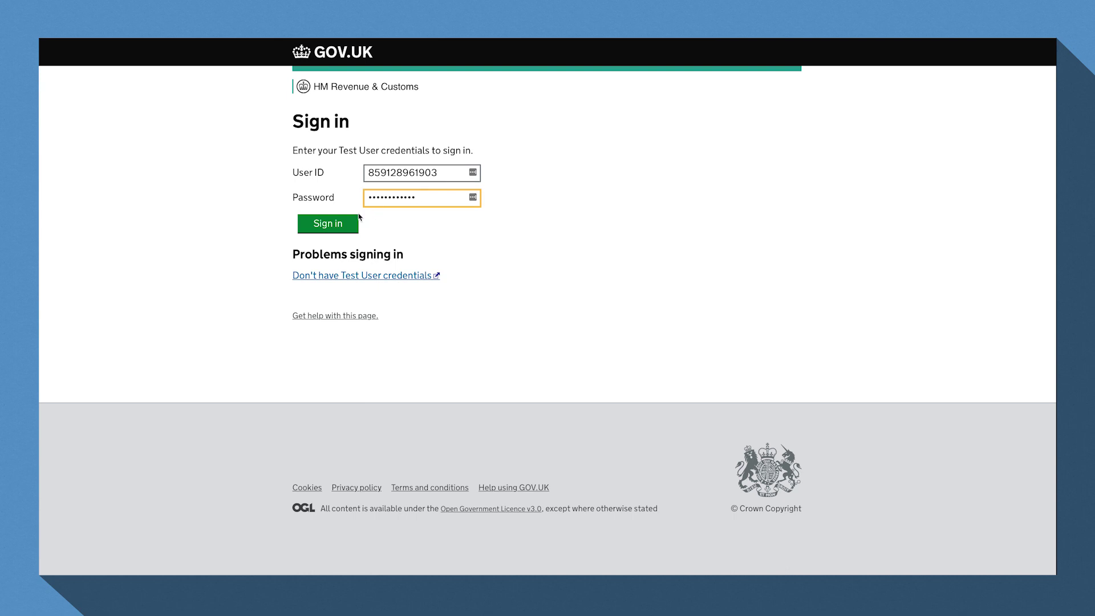
click(337, 231)
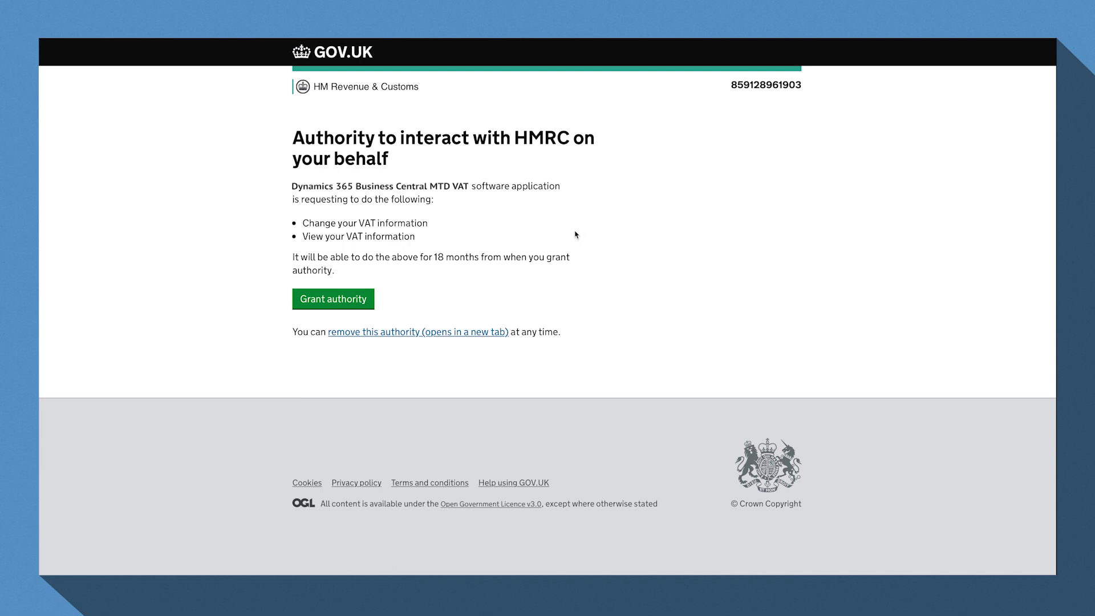
- Grant Business Central authority over VAT information and copy the issued authorisation code
click(353, 303)
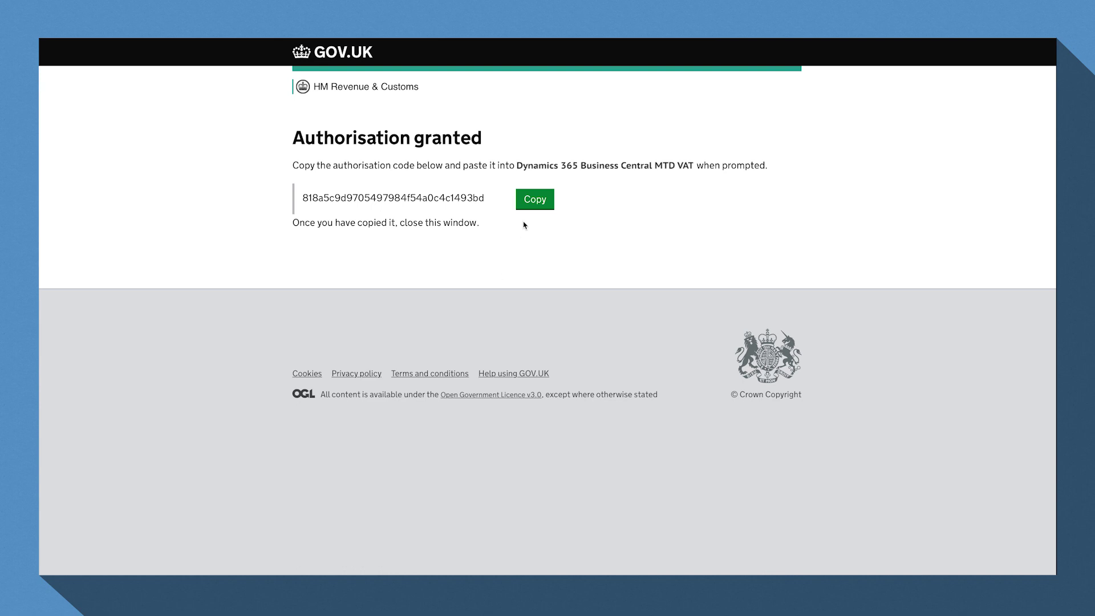
click(532, 203)
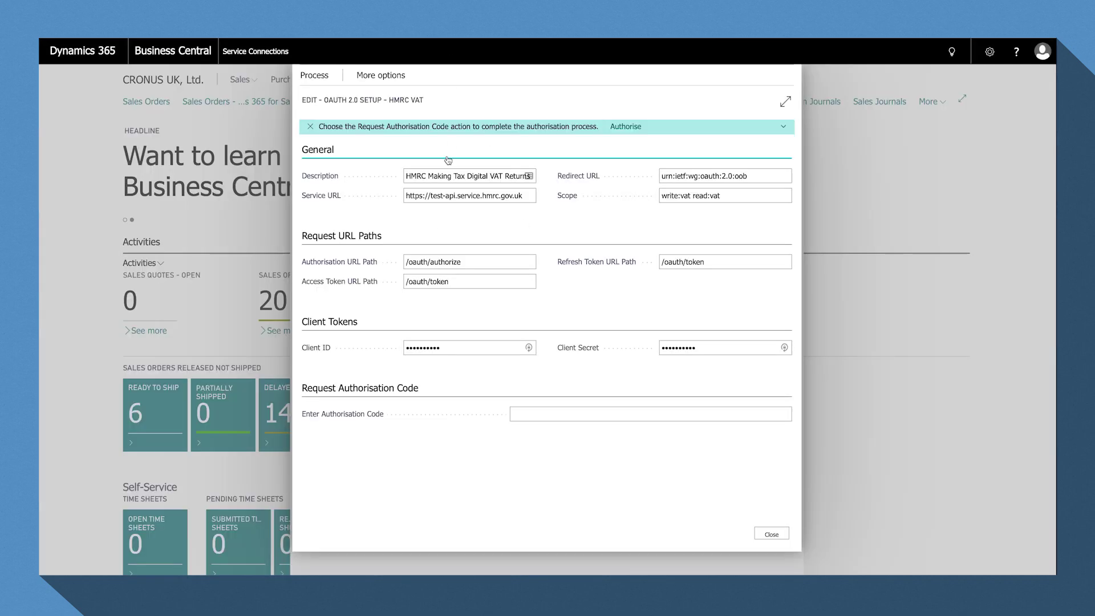
click(551, 413)
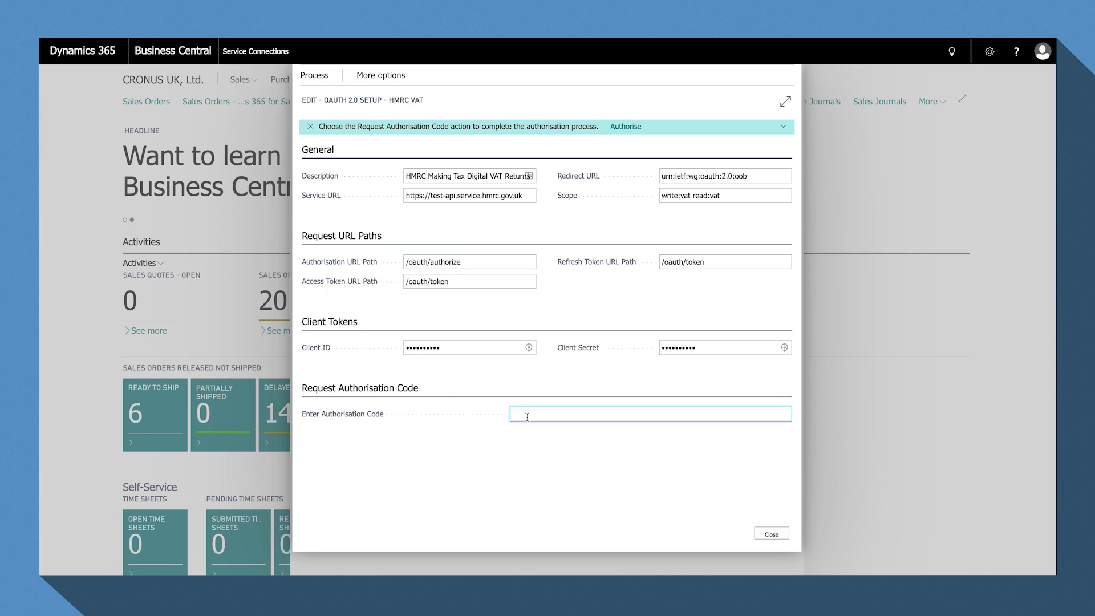
- Paste the authorisation code, close the setup, and open Company Information to check the VAT number
key(ctrl+v)
click(647, 466)
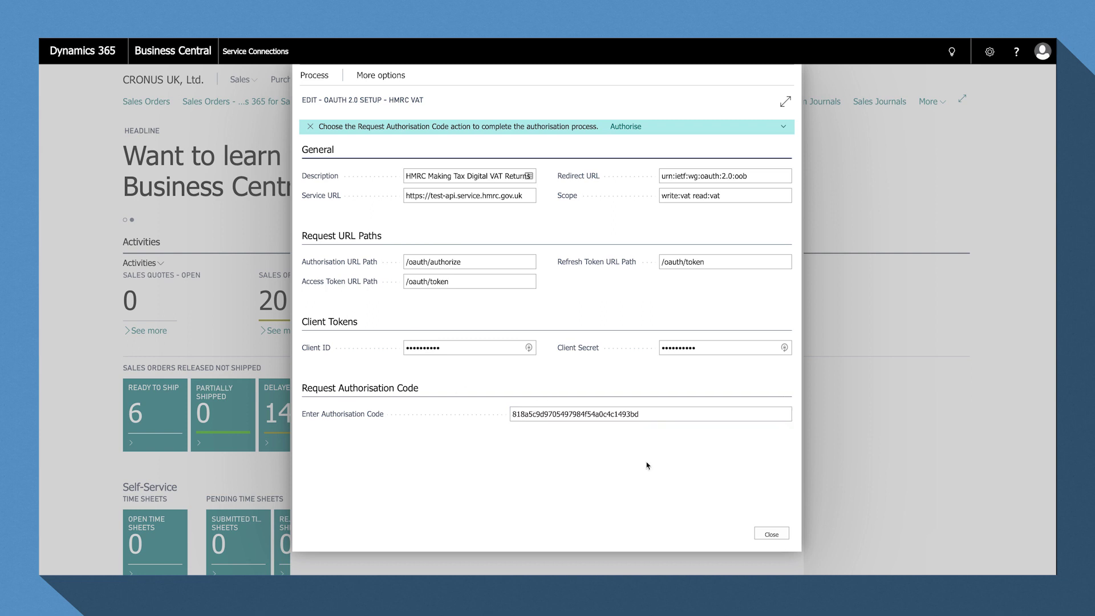
click(773, 535)
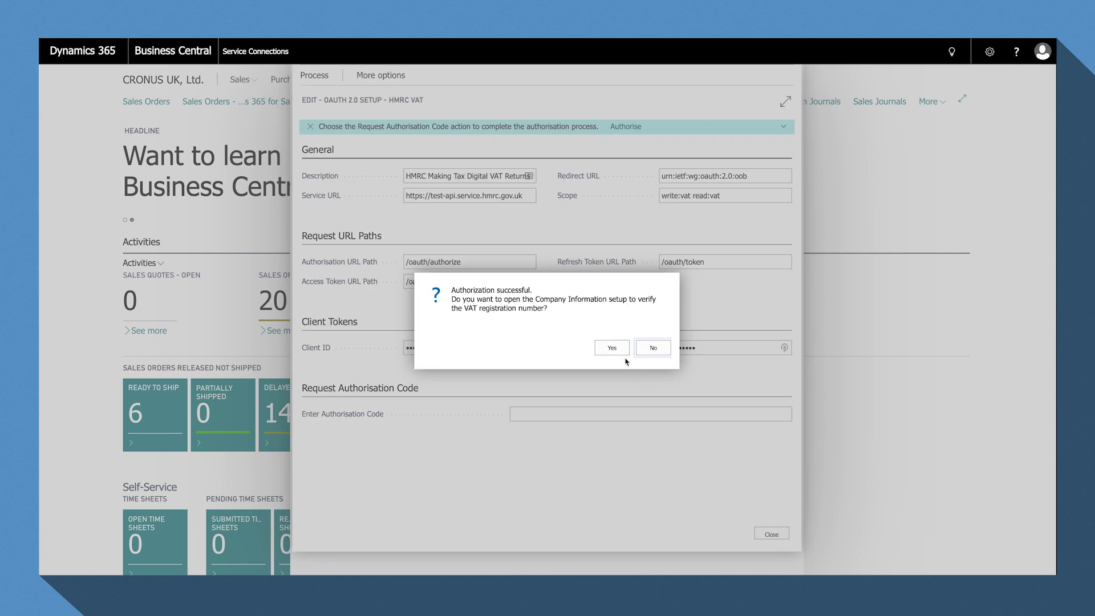
click(615, 349)
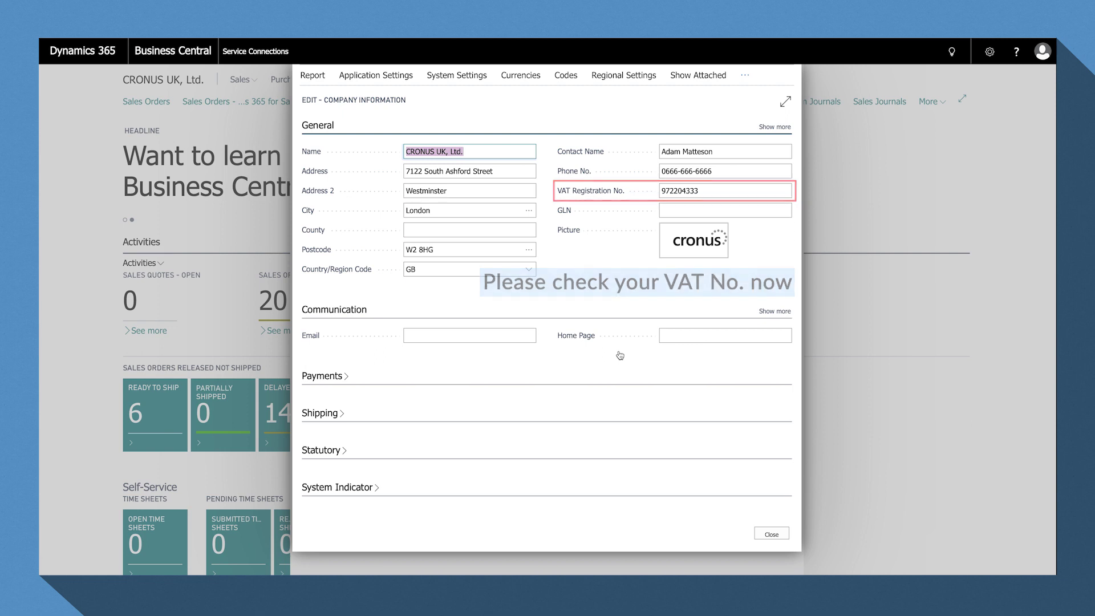
- Close Company Information, the OAuth setup and Service Connections, then search 'vat return pr'
click(772, 534)
click(773, 537)
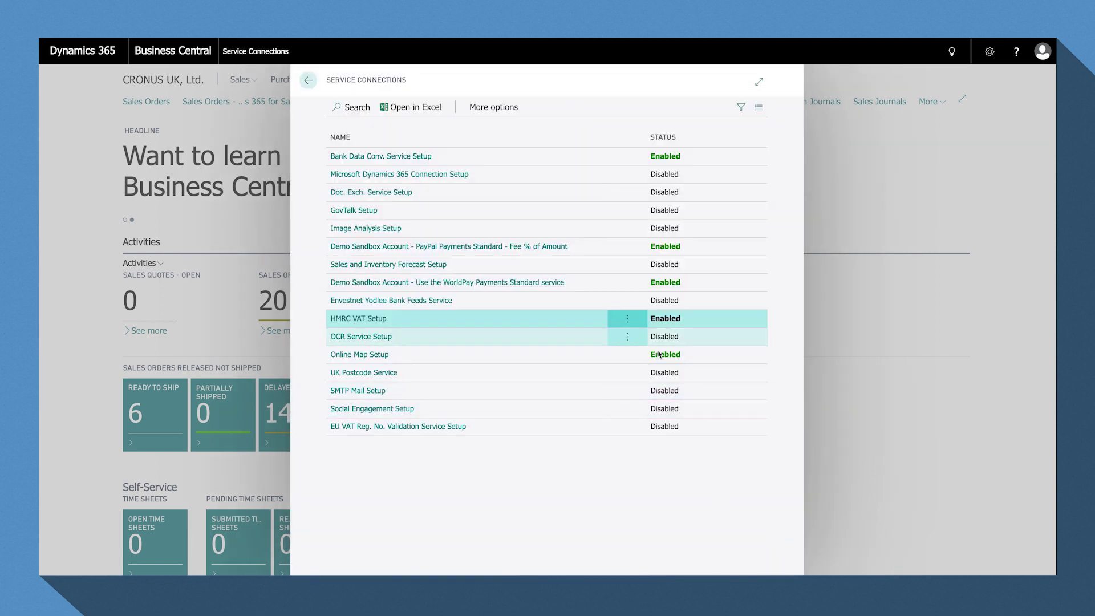
click(848, 432)
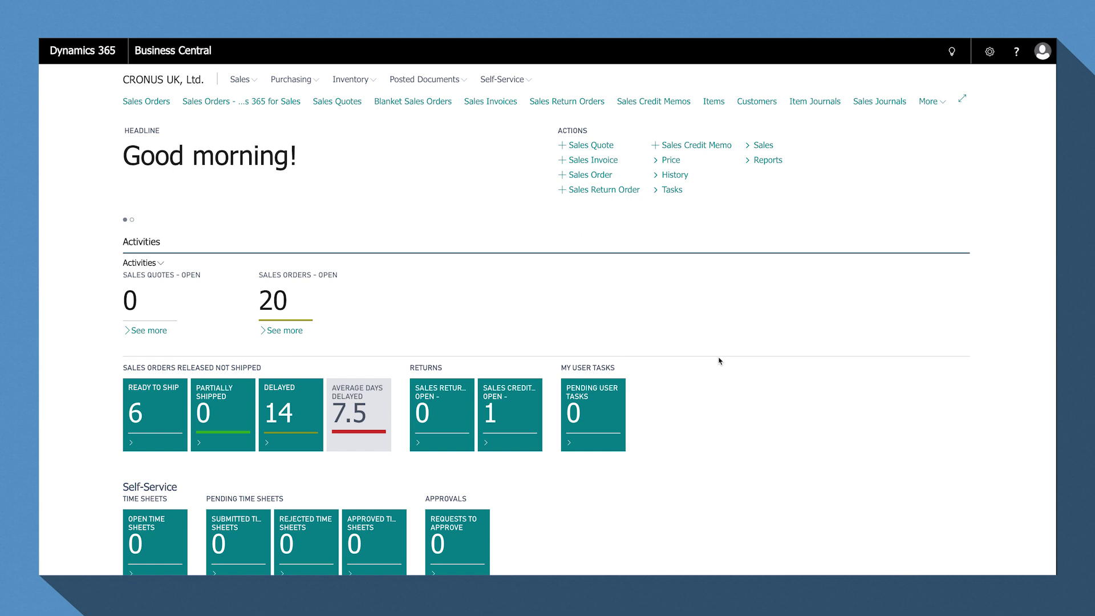
click(952, 51)
text(vat return pr)
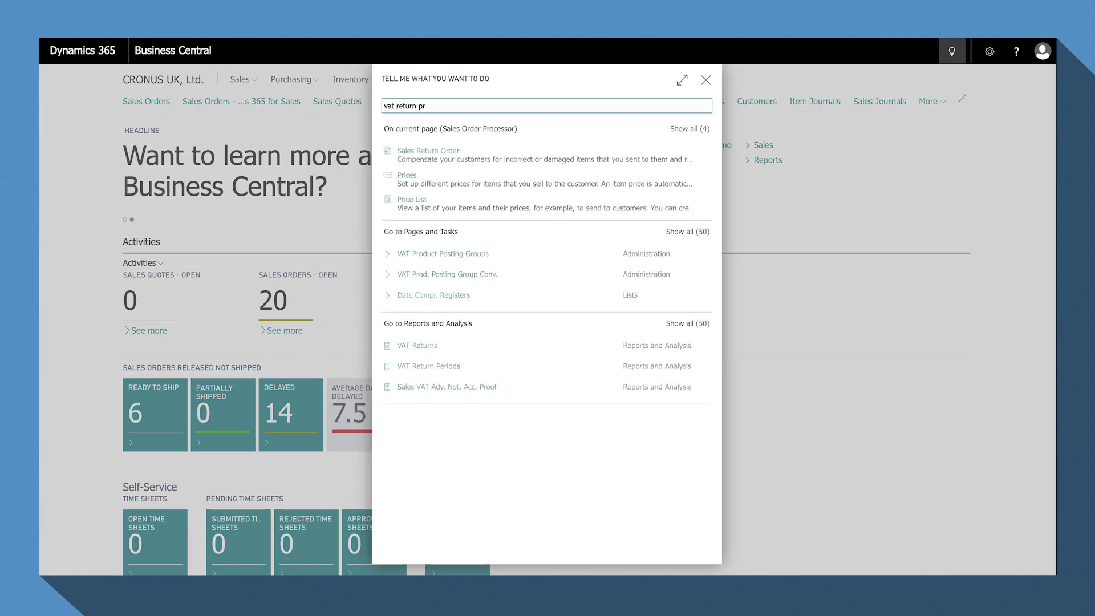
- Get VAT return periods from HMRC for 01/01/2018 to 30/07/2018 in VAT Return Periods
click(440, 368)
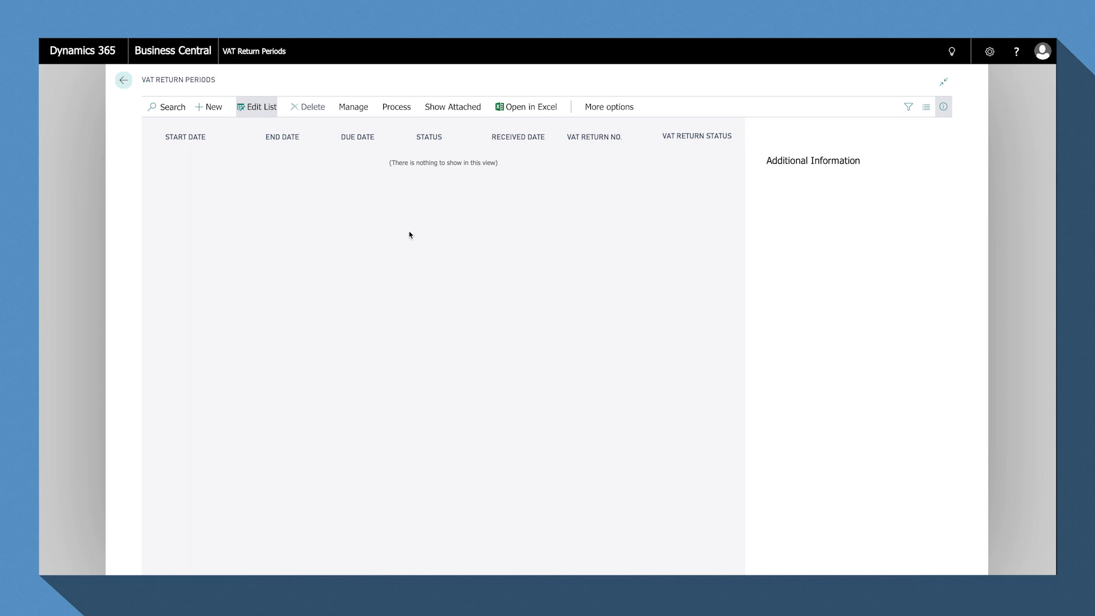
click(397, 114)
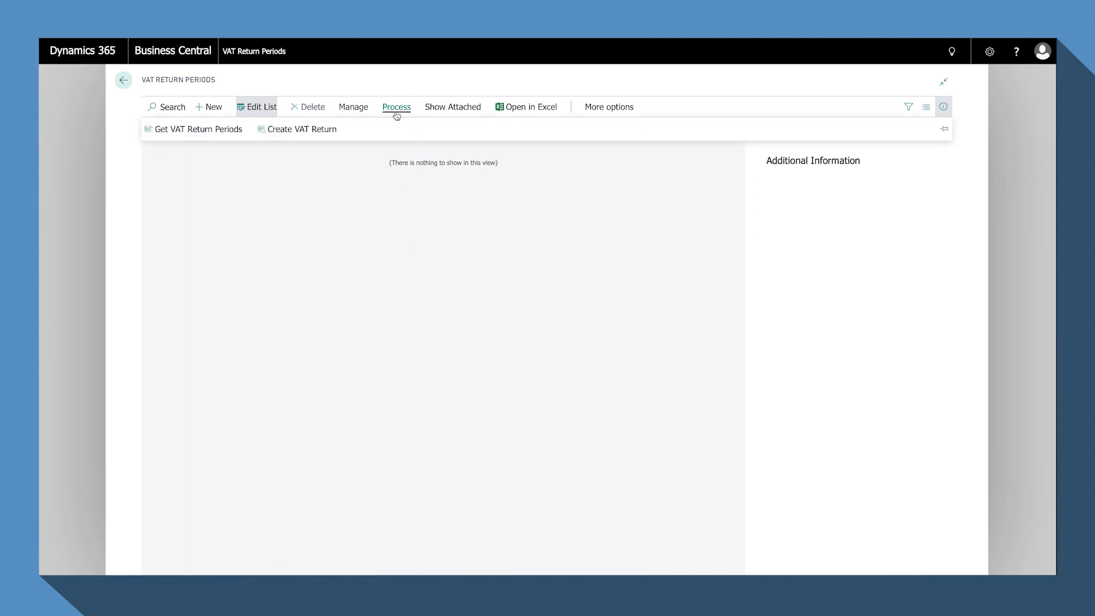
click(214, 132)
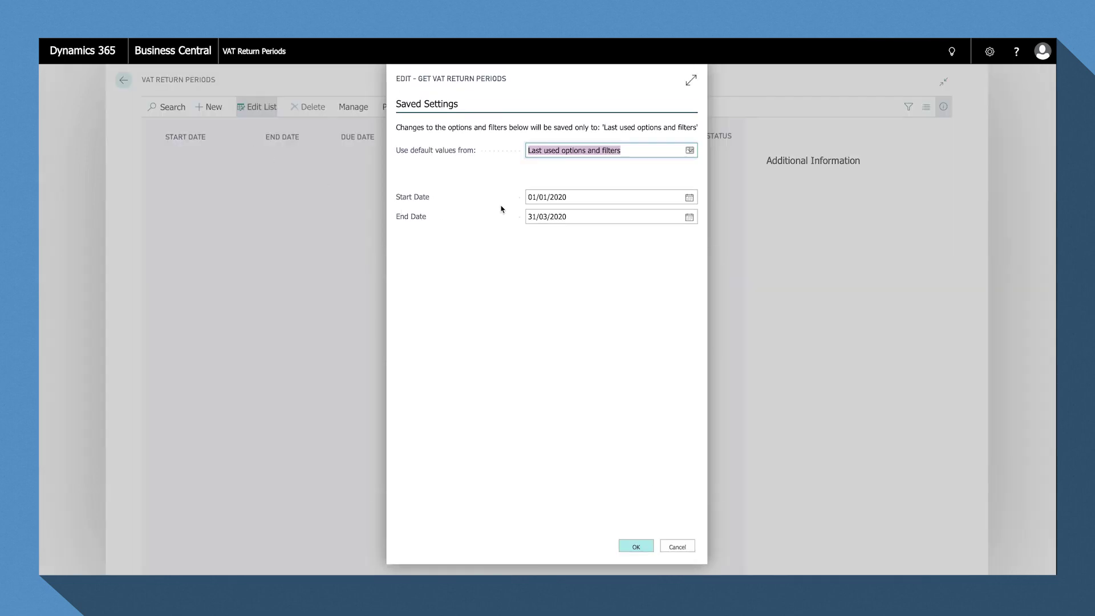
click(552, 198)
text(01/01/2018)
key(Tab)
text(30/07/2018)
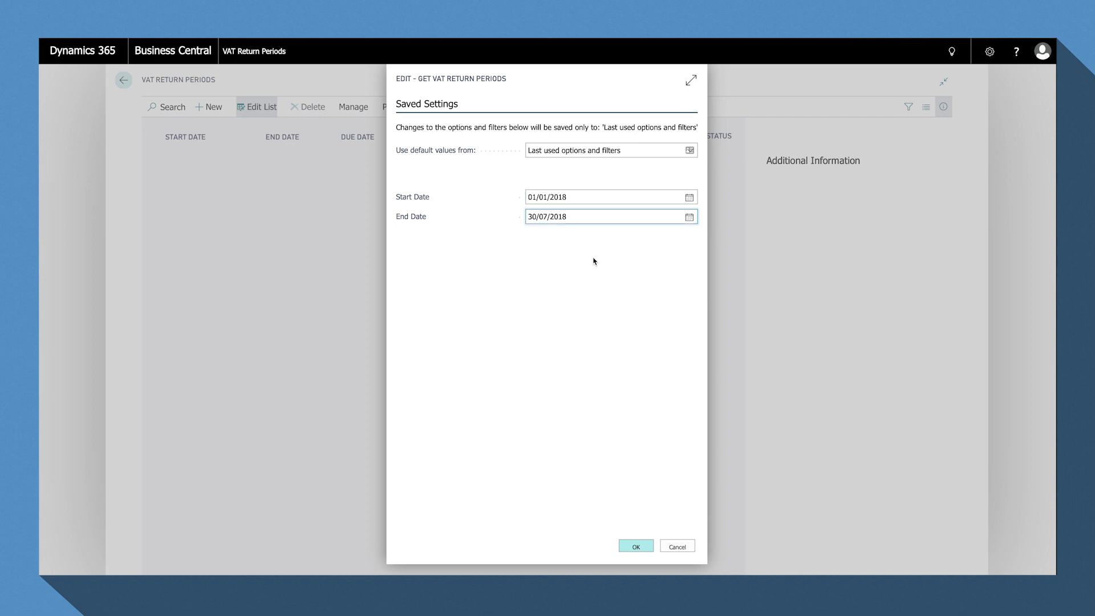
click(639, 546)
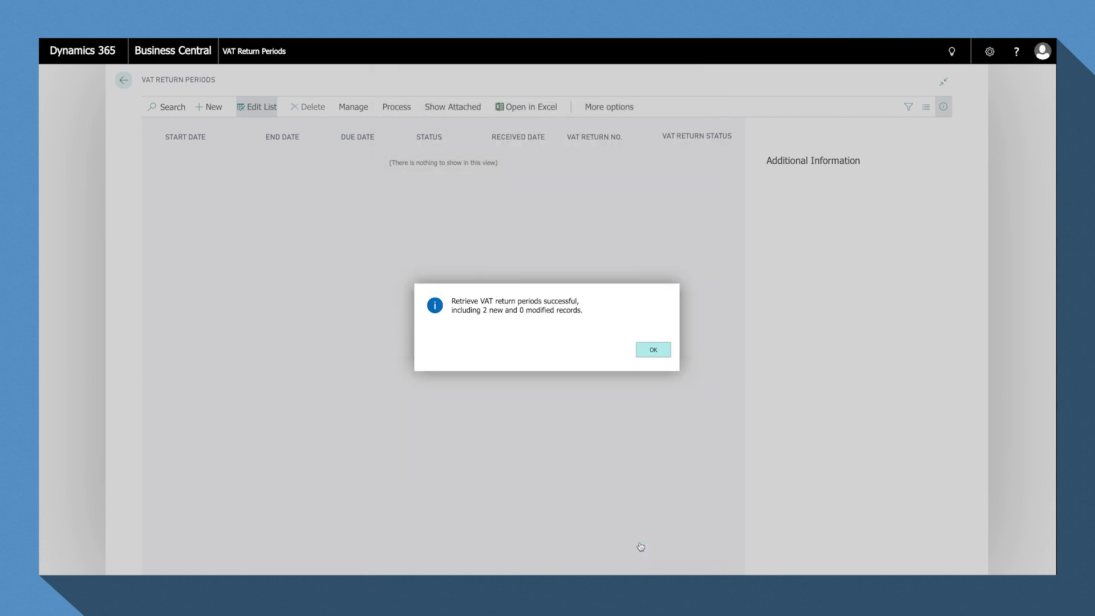
click(655, 350)
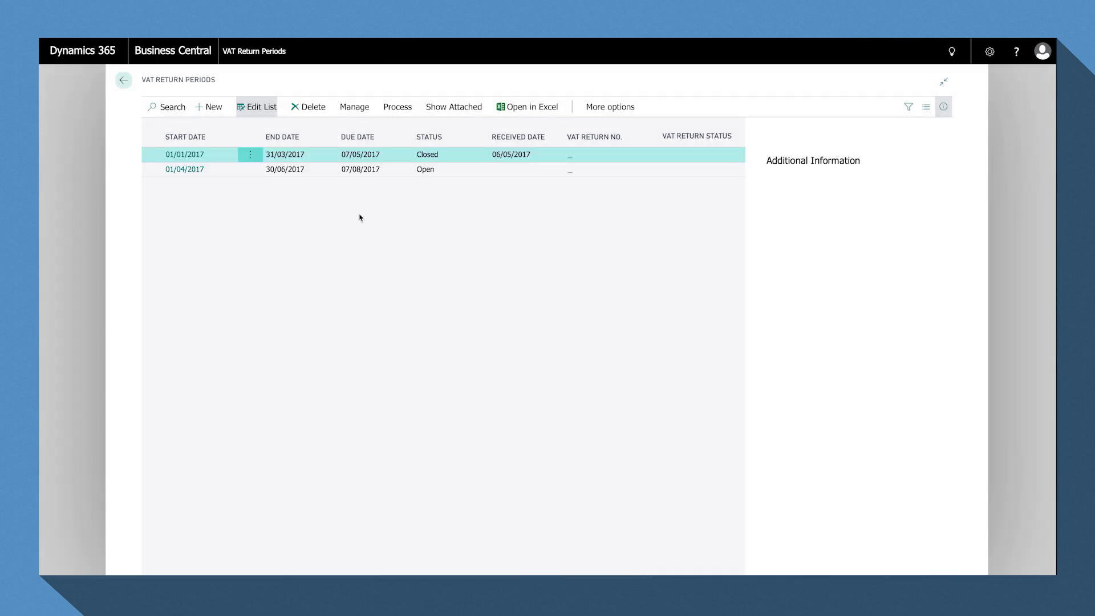
- Select the open 01/04/2017 period to view its overdue notice
click(318, 174)
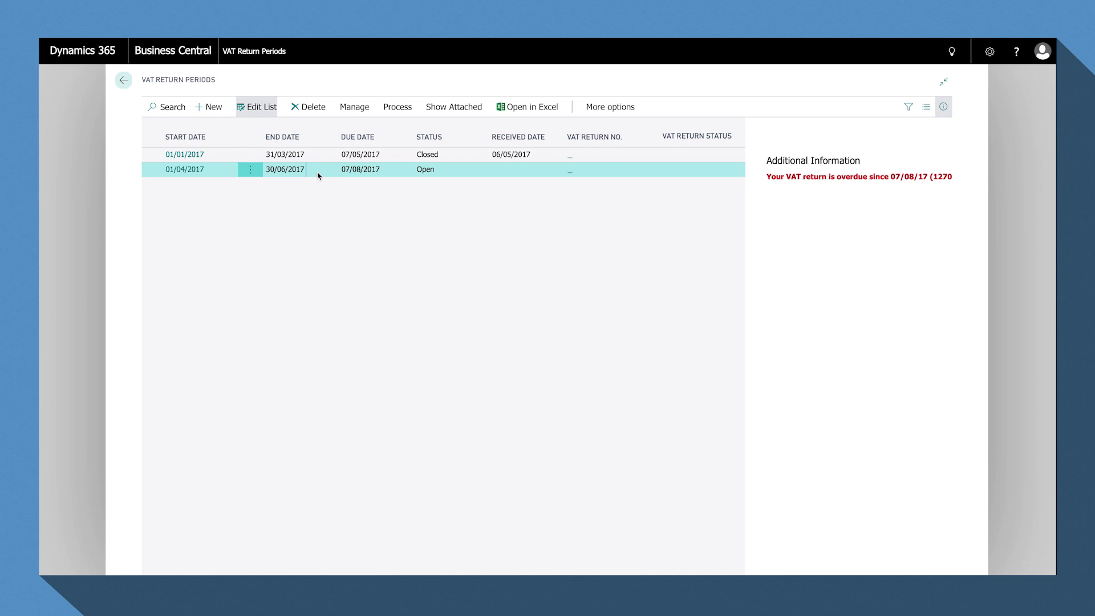
click(401, 107)
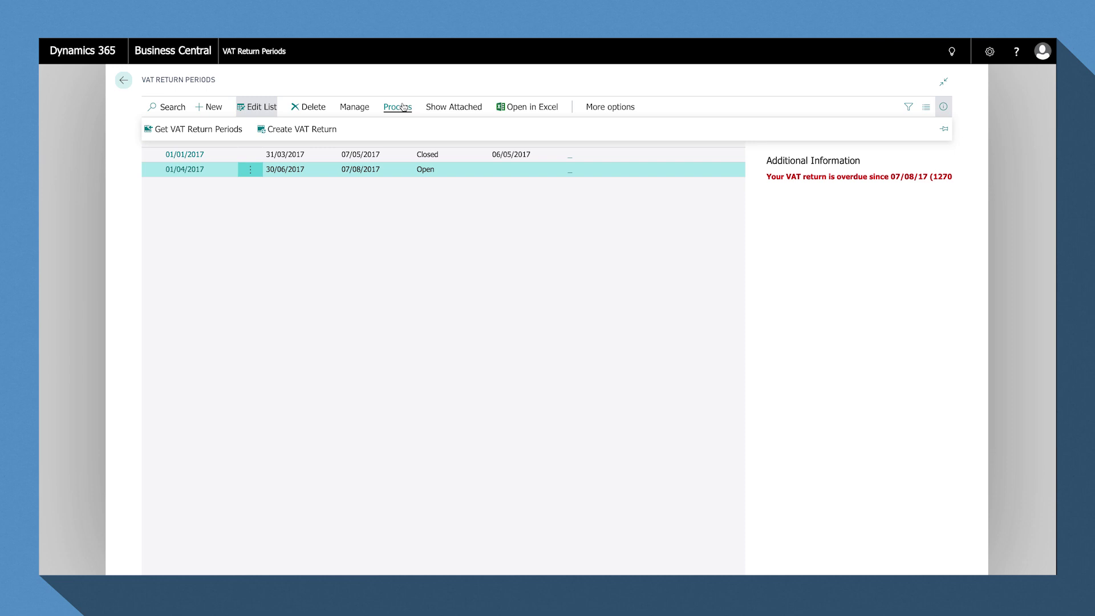
- Create VAT return VATRET-0008 and suggest its lines using template VATGB, statement DEFAULT
click(334, 131)
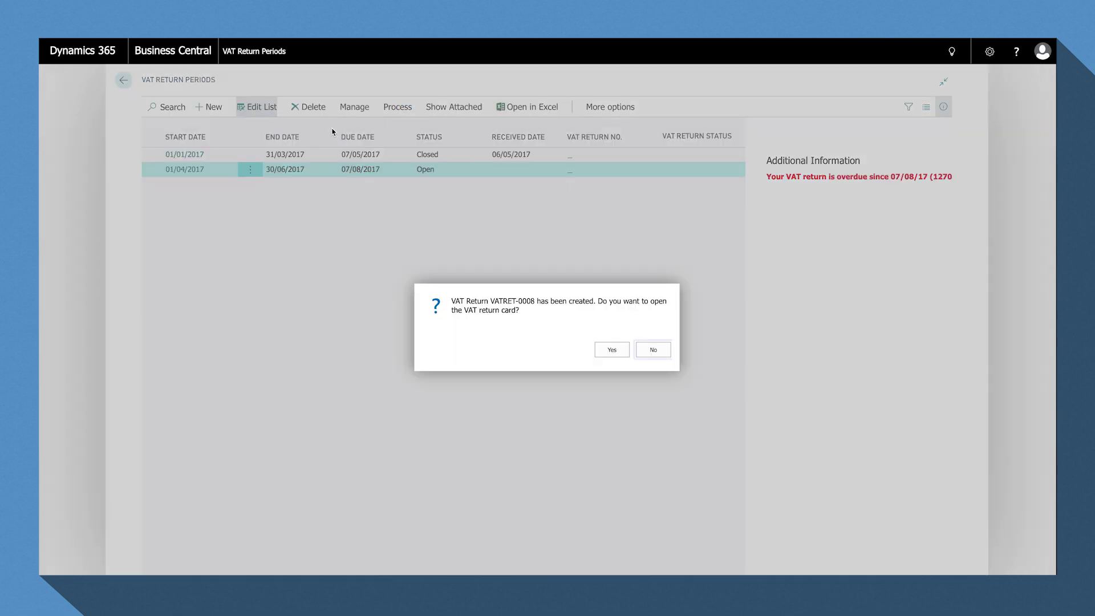
click(612, 349)
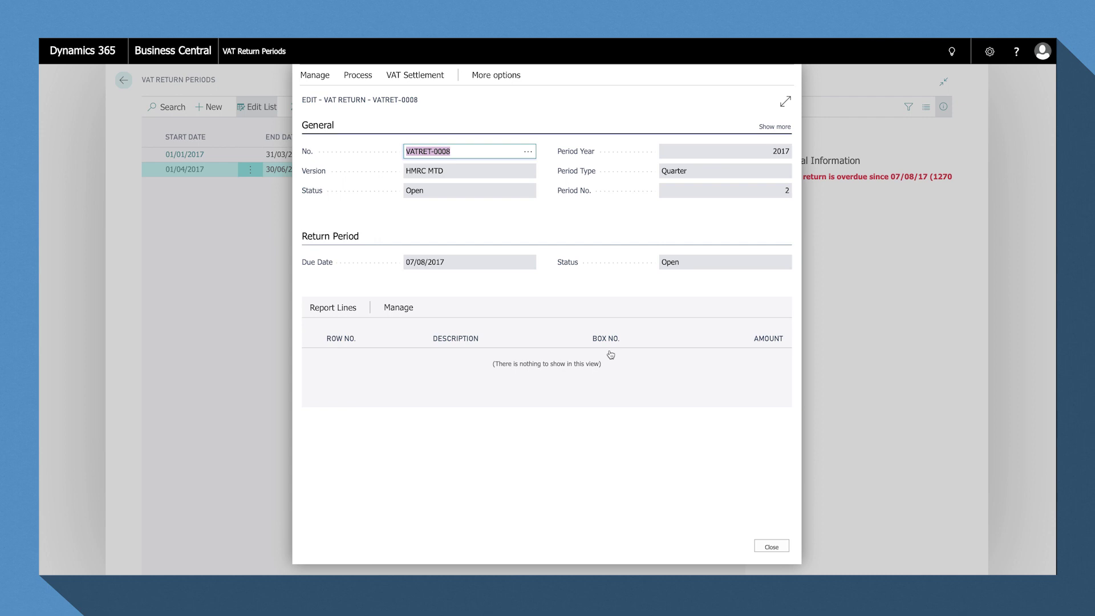
click(358, 75)
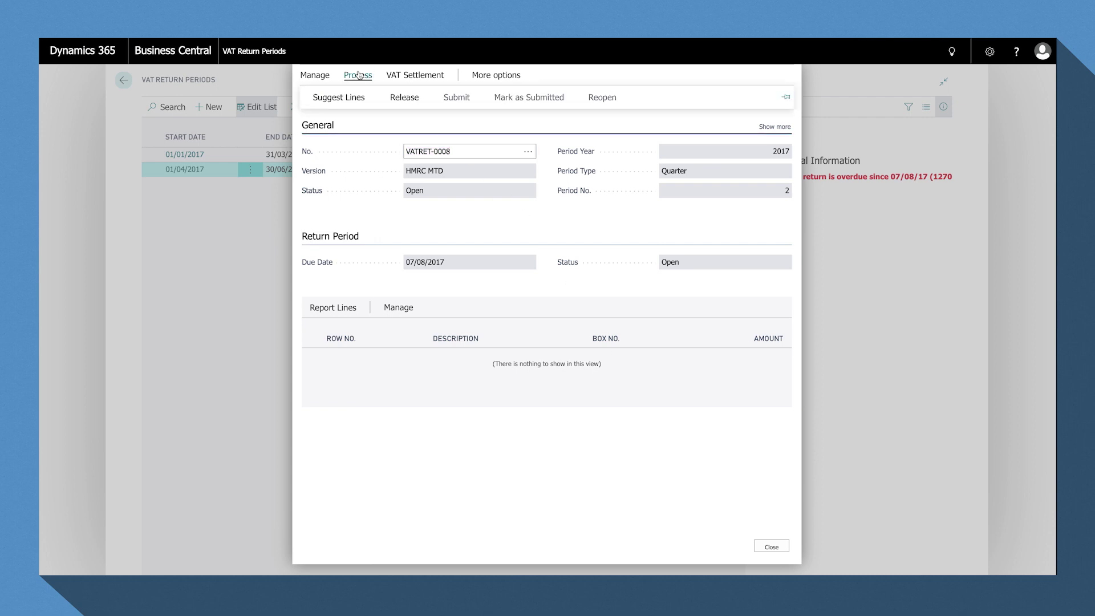
click(363, 96)
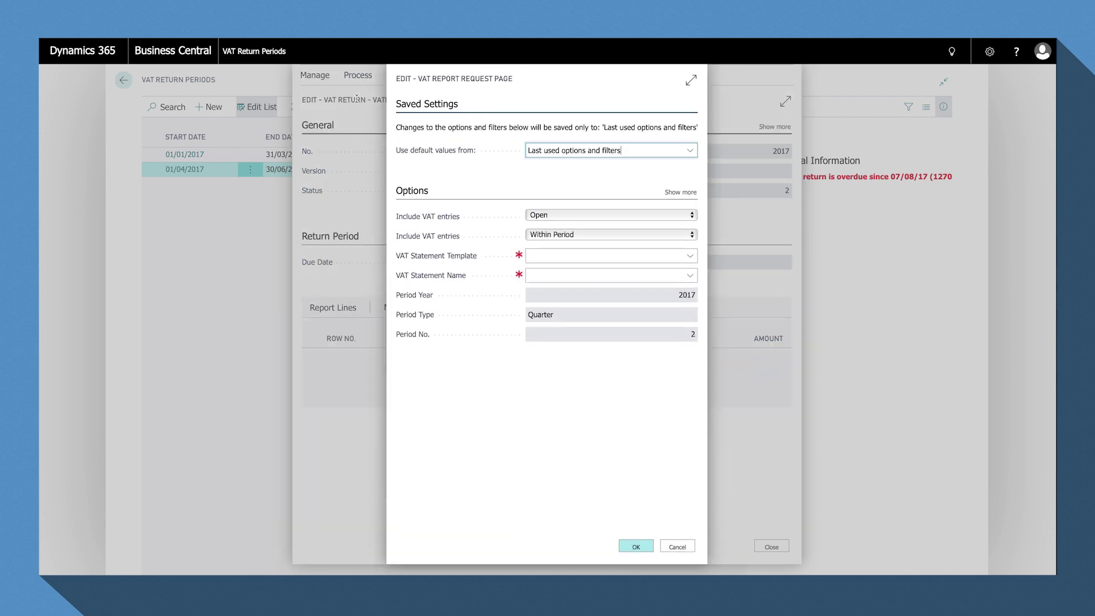
click(690, 255)
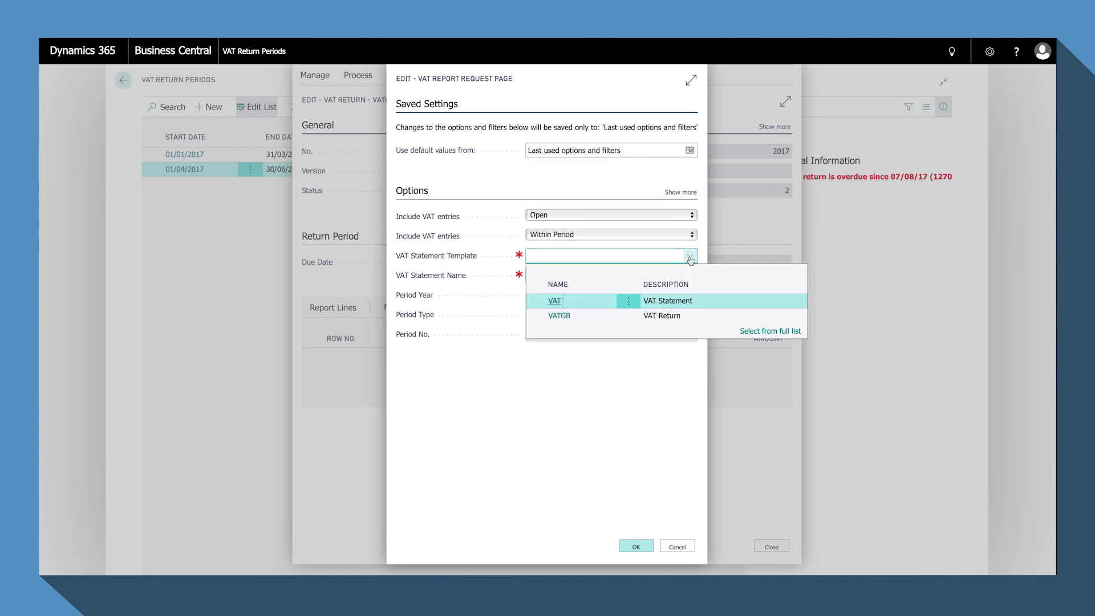
click(661, 315)
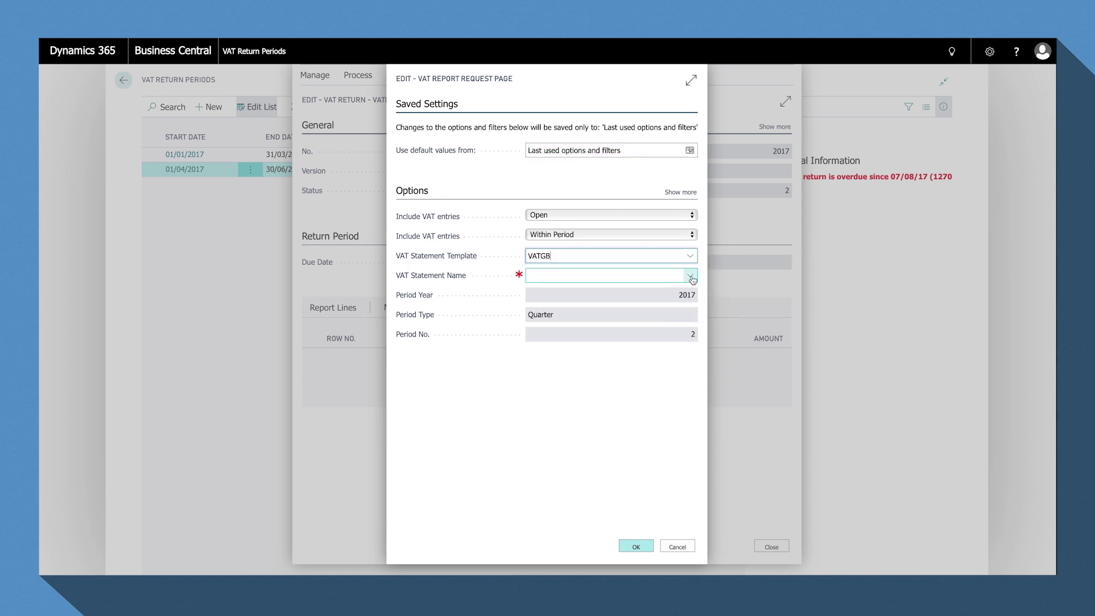
click(691, 276)
click(647, 322)
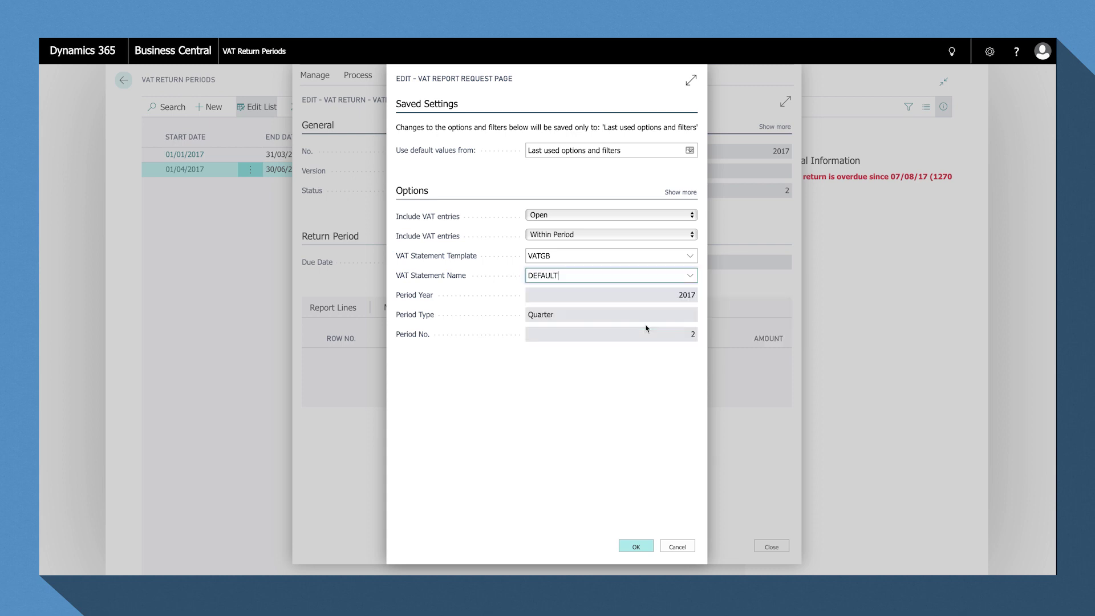
click(640, 546)
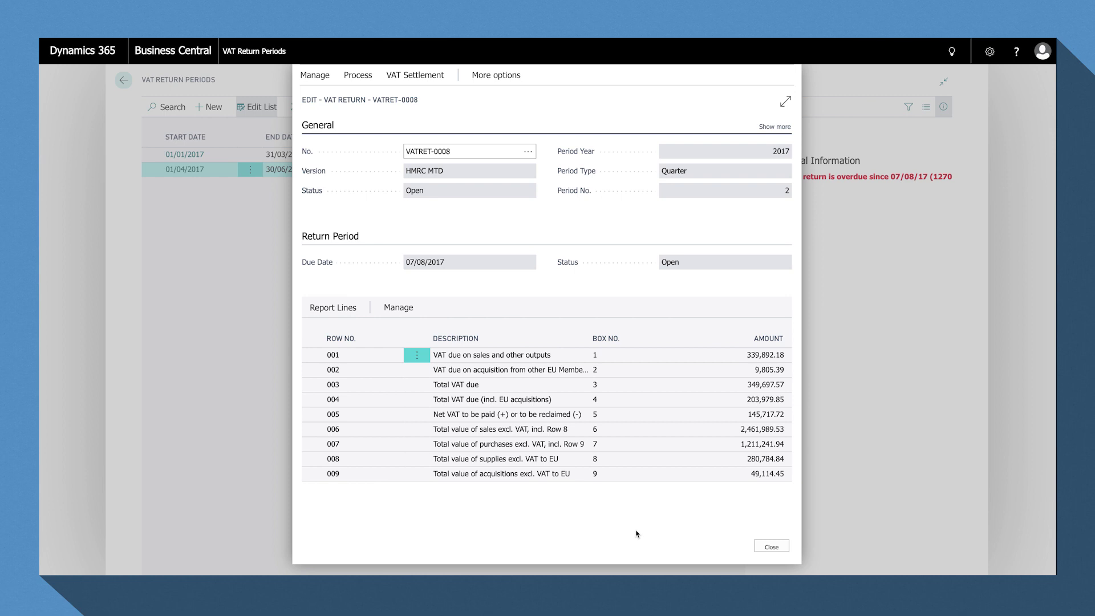
- Release VAT return VATRET-0008, changing its status from Open to Released
click(361, 79)
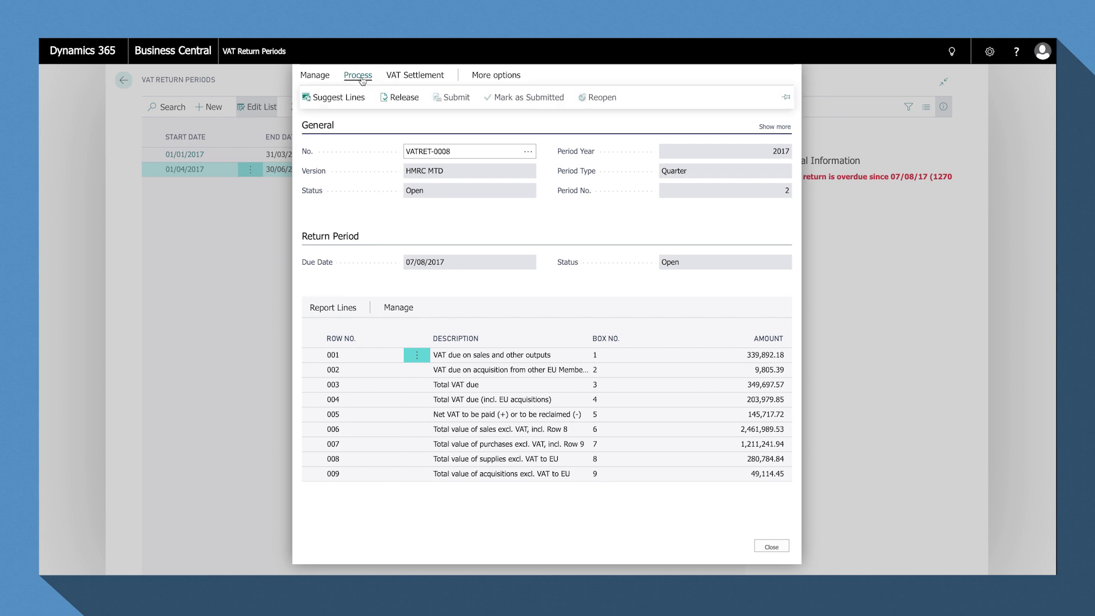
click(409, 99)
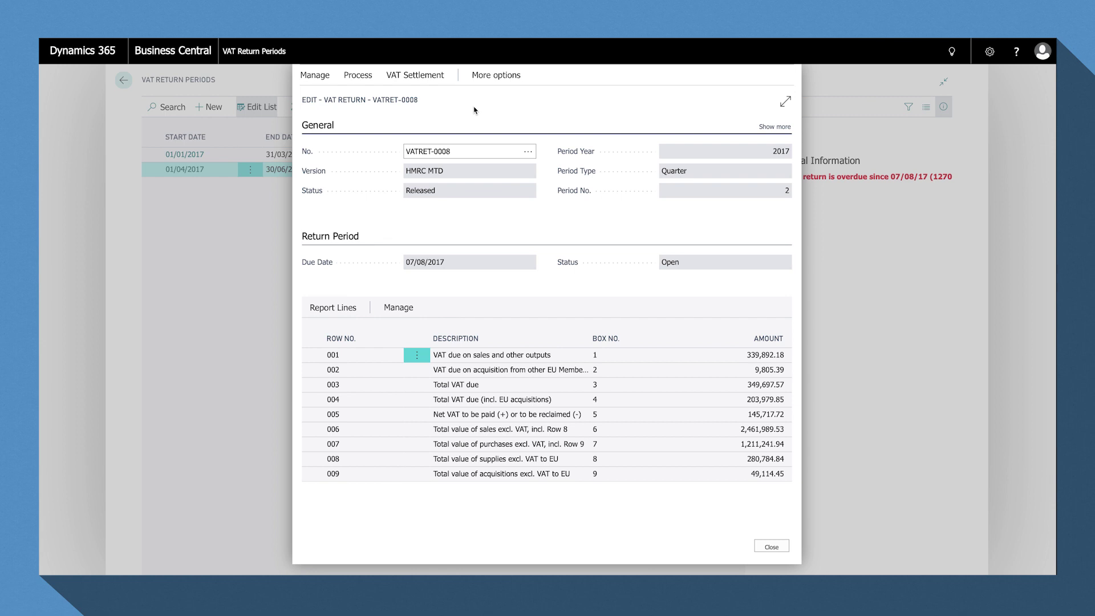
- Submit VATRET-0008 to HMRC, confirming the legal declaration, so its status becomes Accepted
click(360, 76)
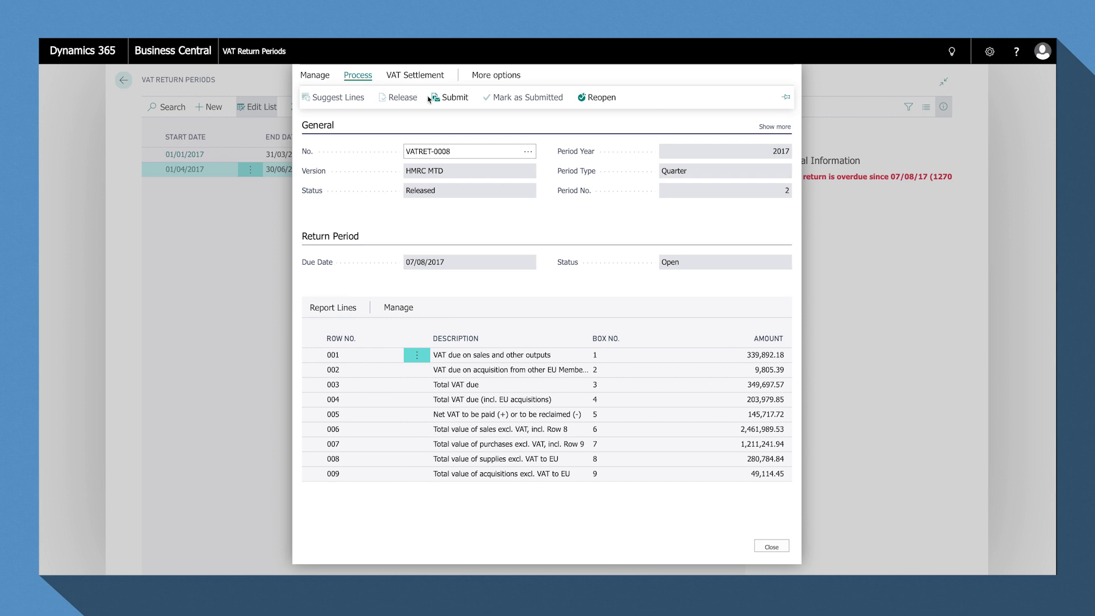
click(462, 100)
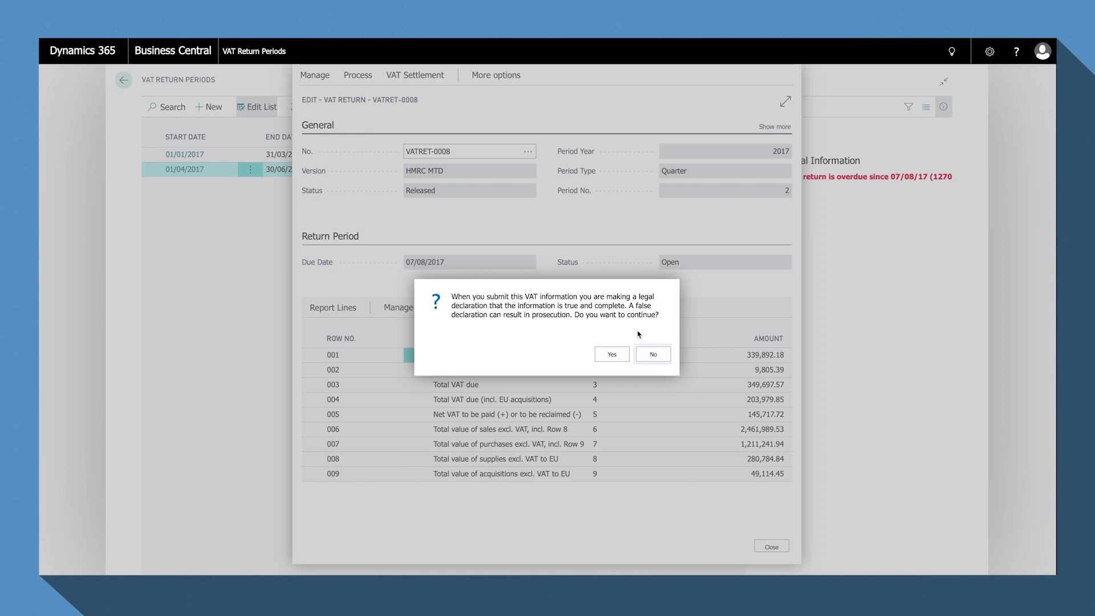
click(614, 354)
click(663, 355)
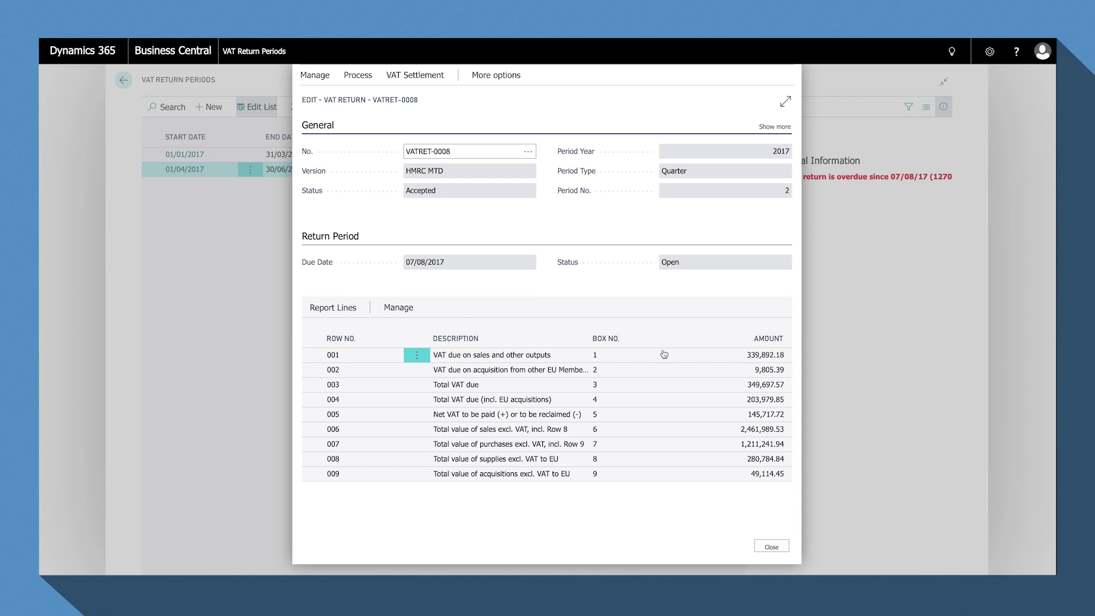
click(414, 79)
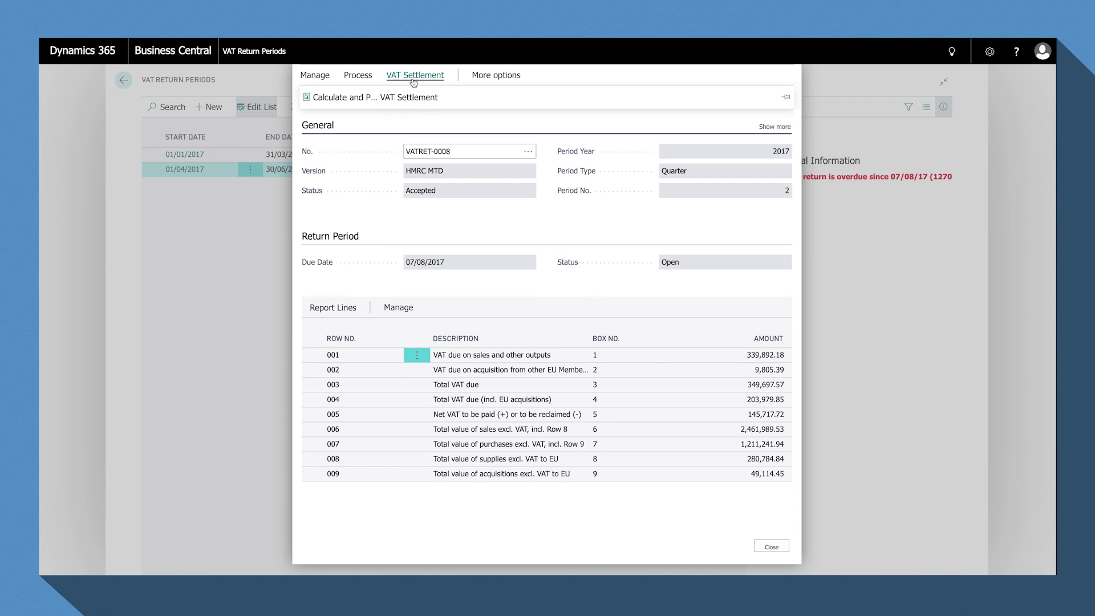
- Enter settlement account 8610 in the VAT settlement options, then close them and the VAT return
click(415, 98)
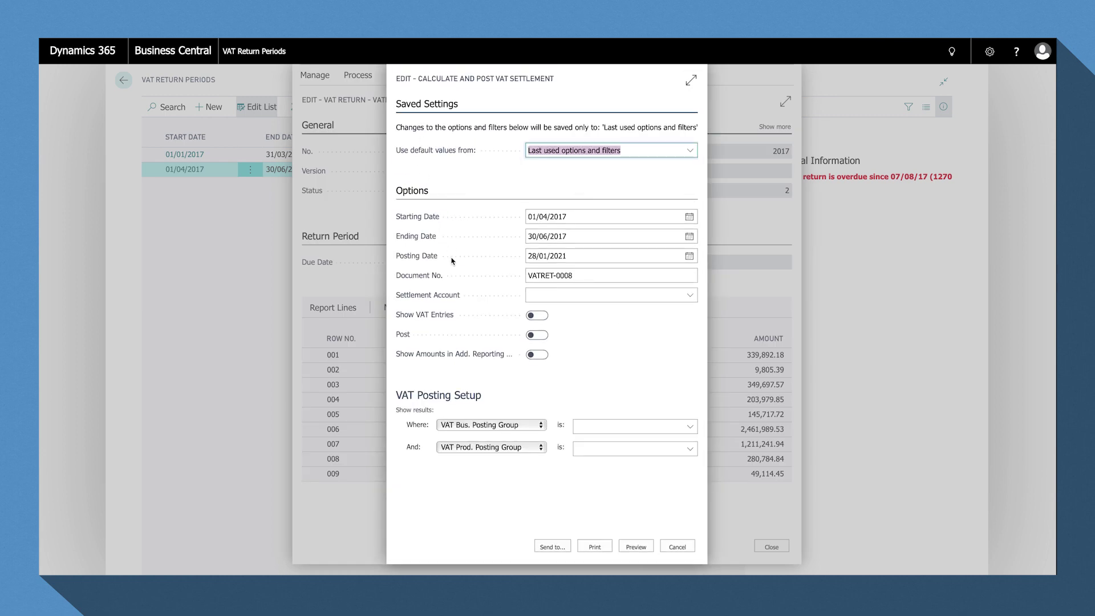
click(585, 292)
text(8610)
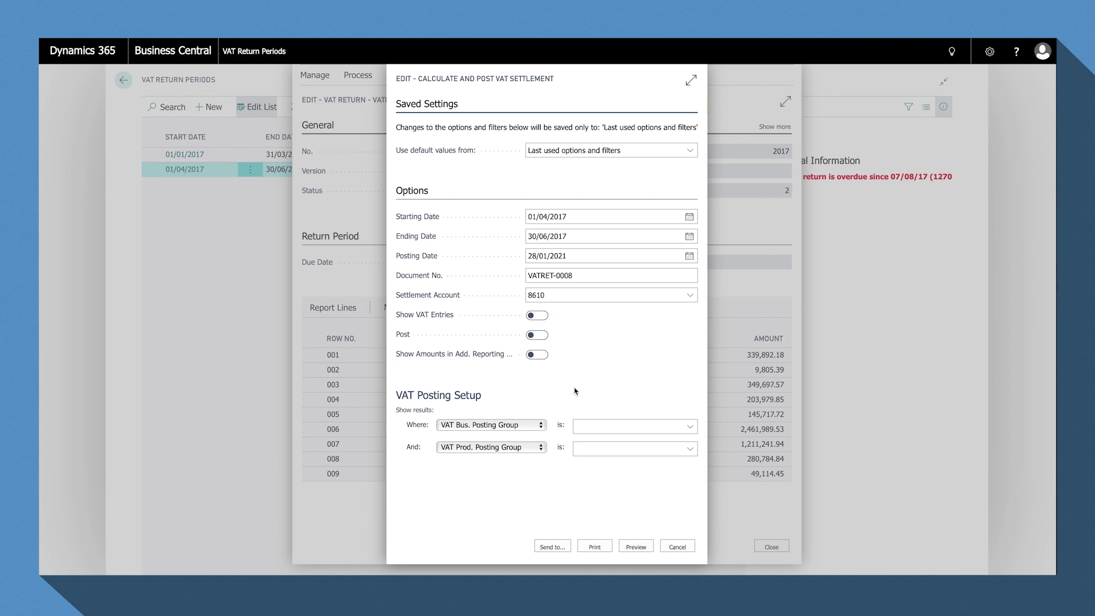
click(677, 547)
click(772, 546)
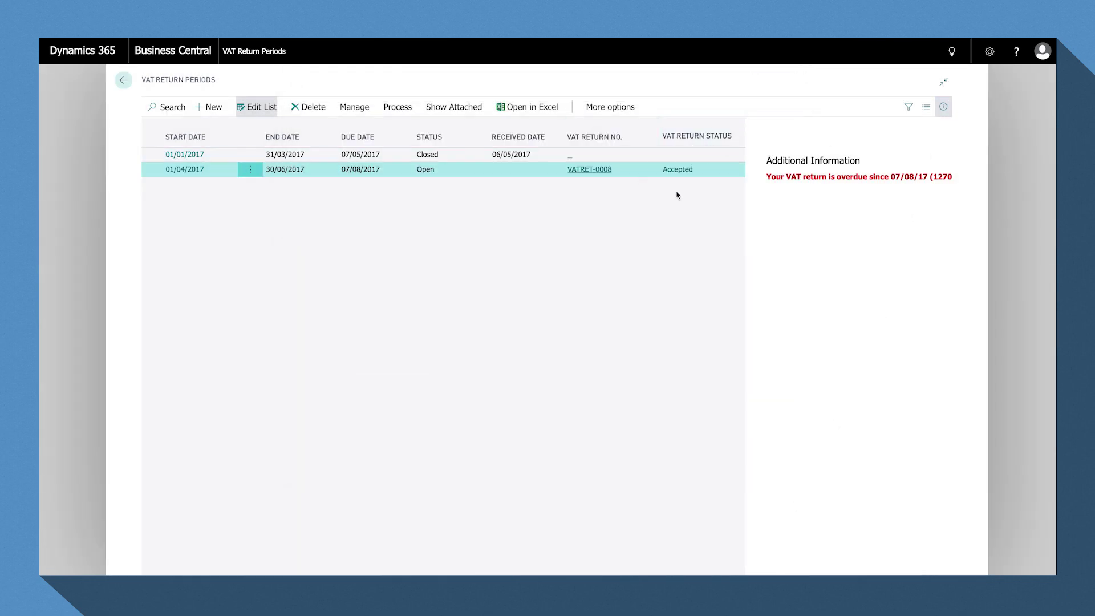
- Search 'liabilities' and open the VAT Liabilities list
click(952, 52)
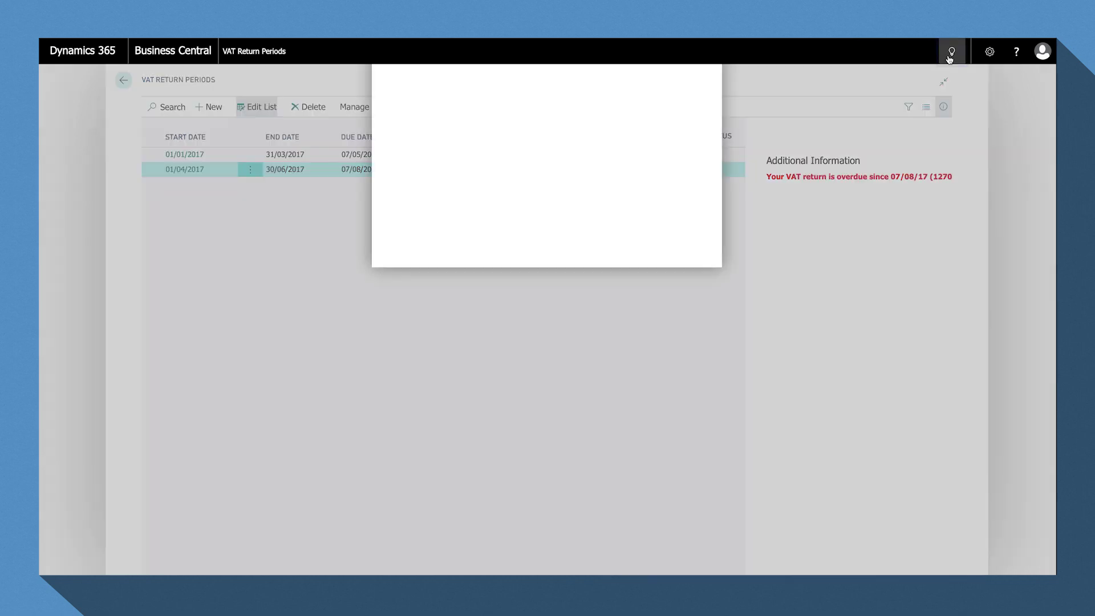
text(liabilities)
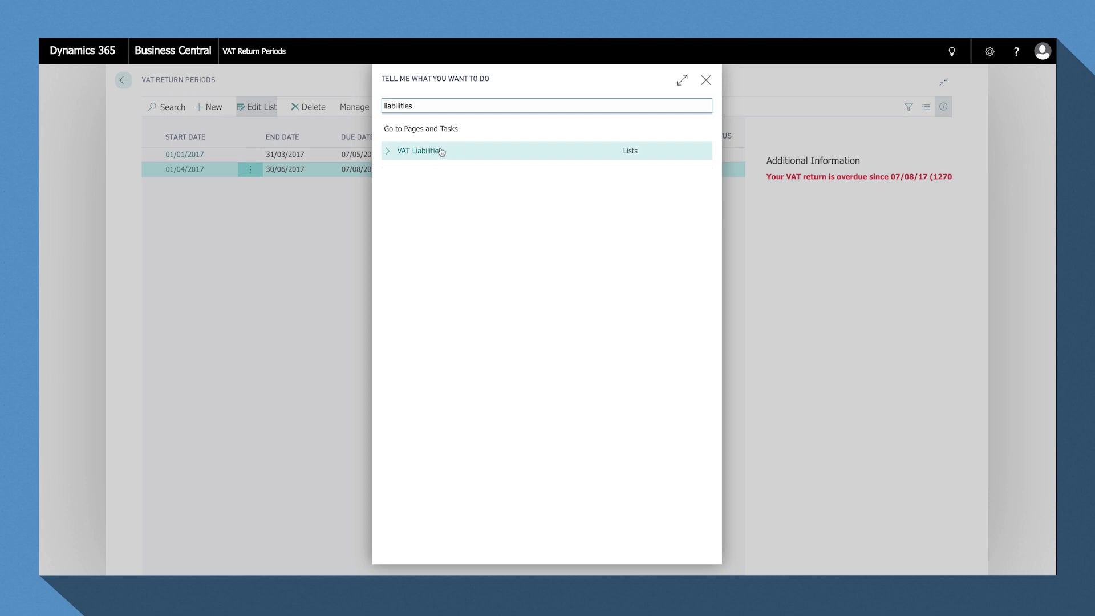
click(432, 153)
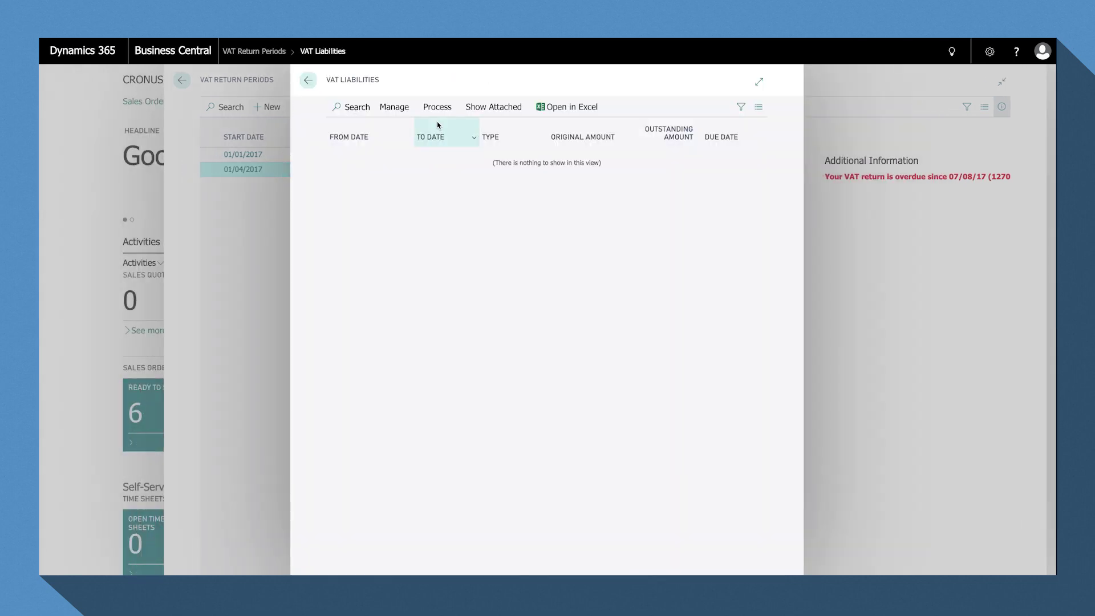
- Get the four 2017 VAT liability records from HMRC for the shown date range, then close the list
click(437, 106)
click(393, 129)
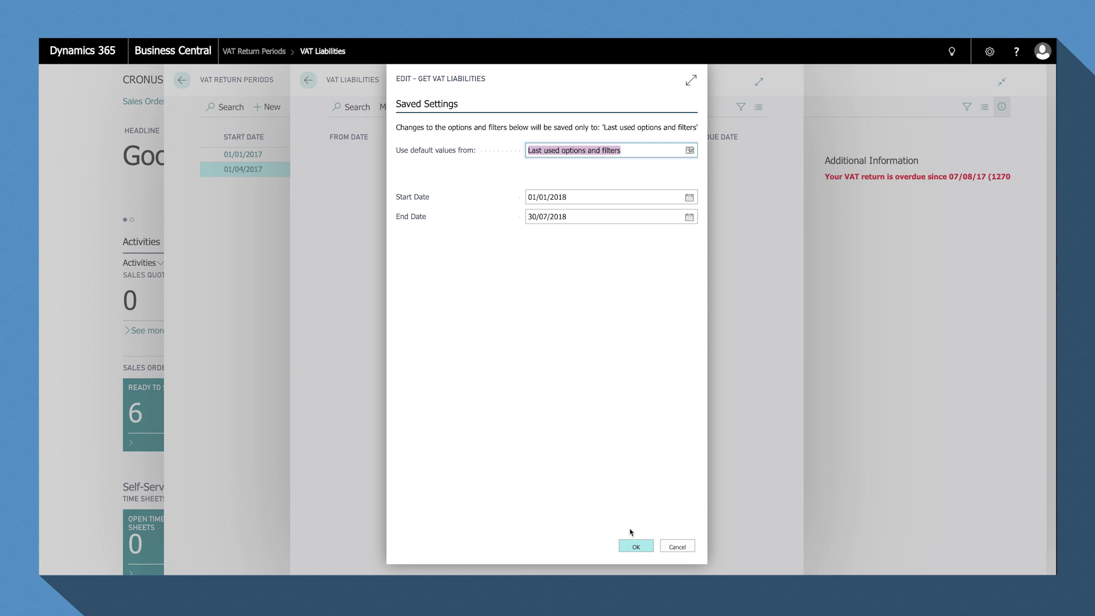
click(638, 547)
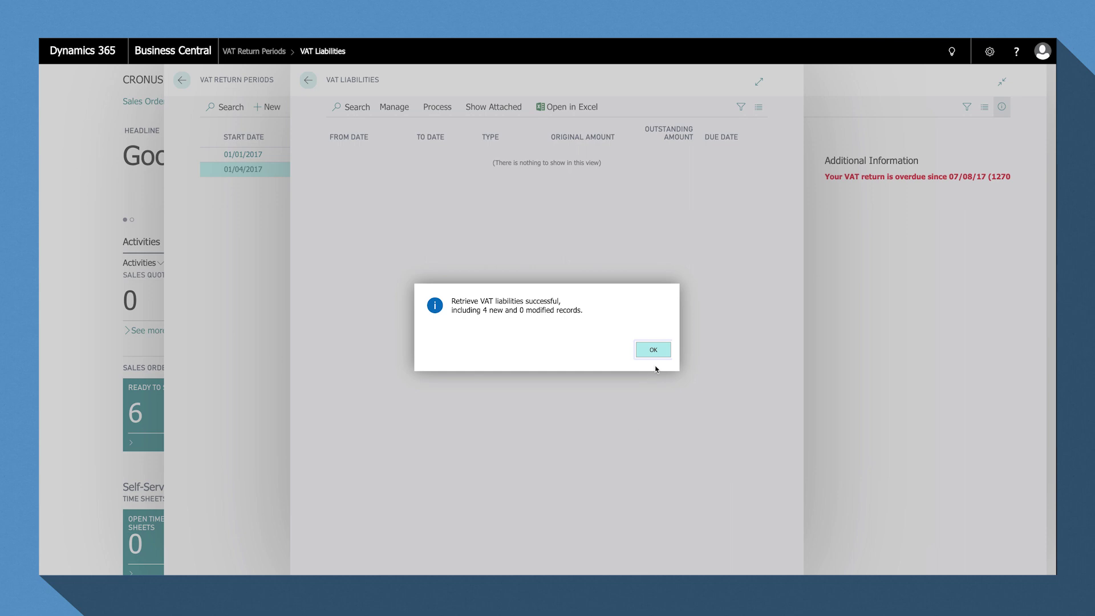
click(653, 350)
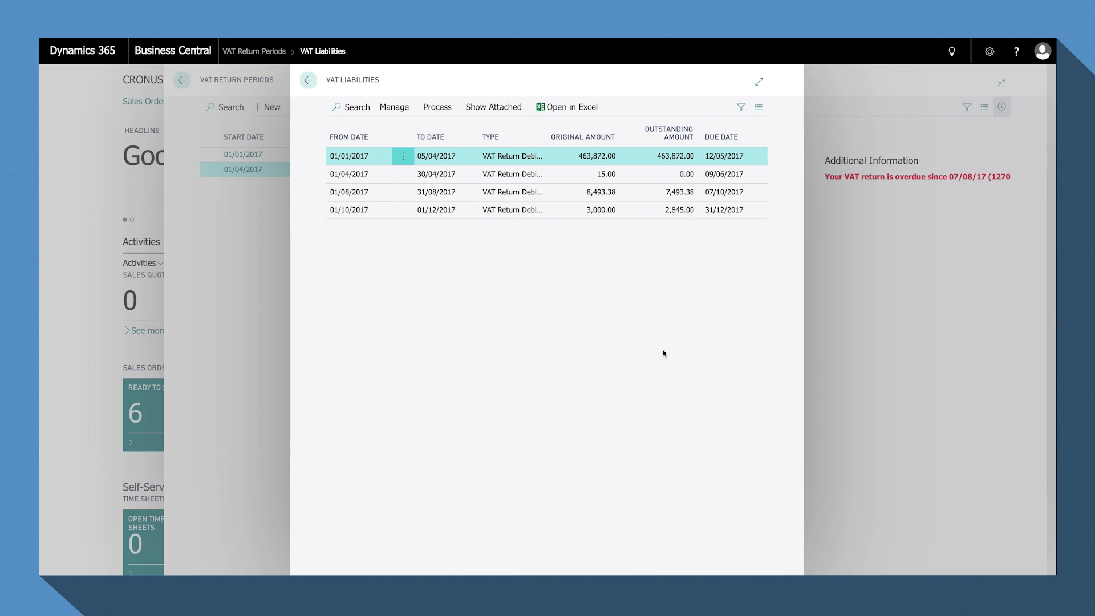
click(265, 268)
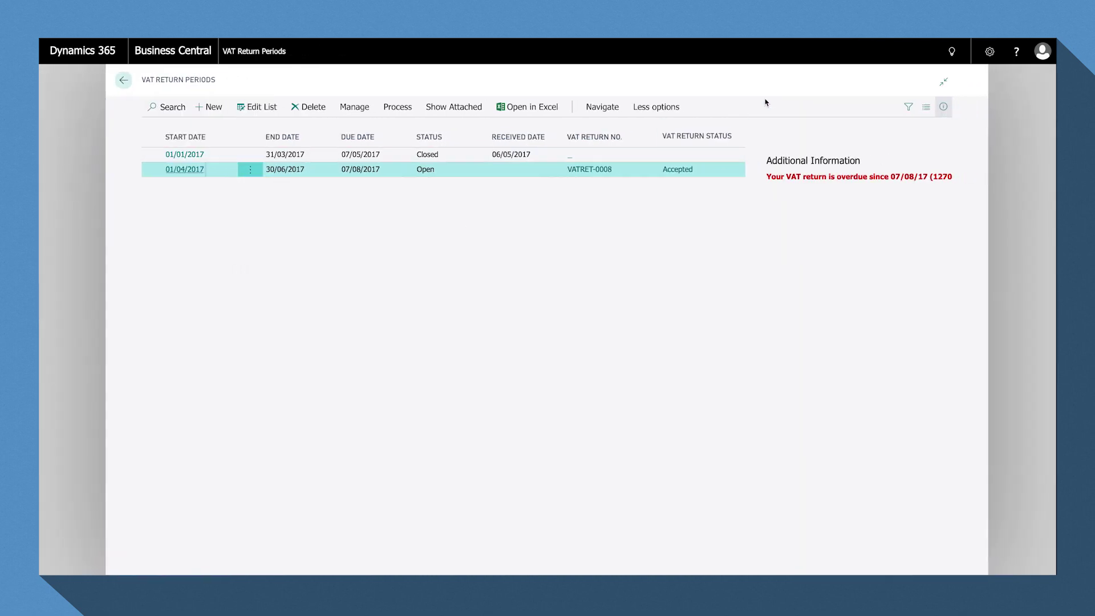
- Search 'vat paymen', open VAT Payments and start Get Payments for 01/01/2018–30/07/2018
click(953, 54)
text(vat )
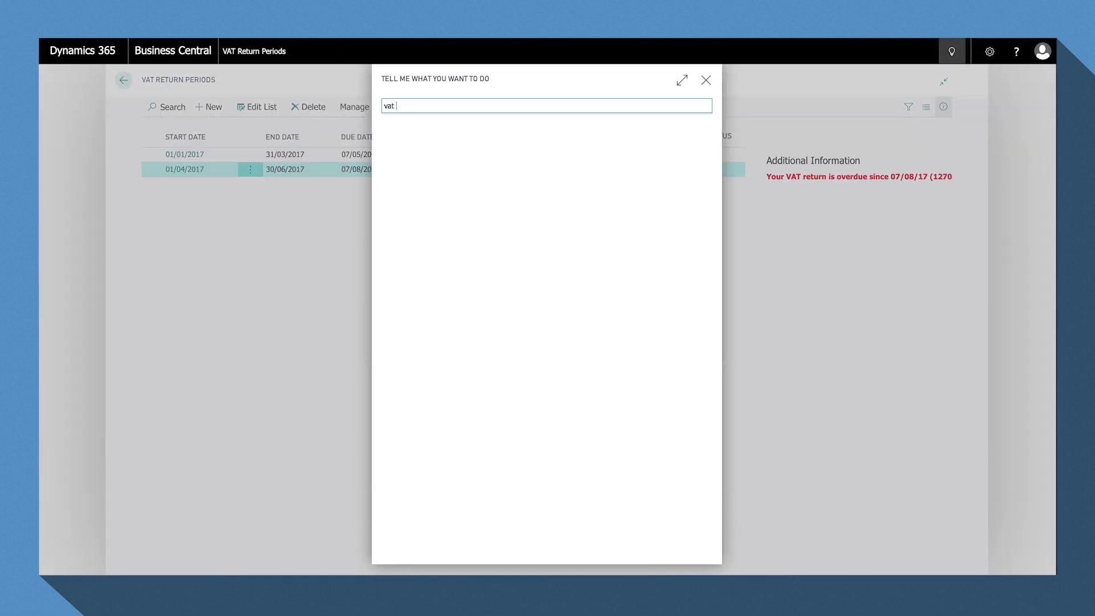
text(paymen)
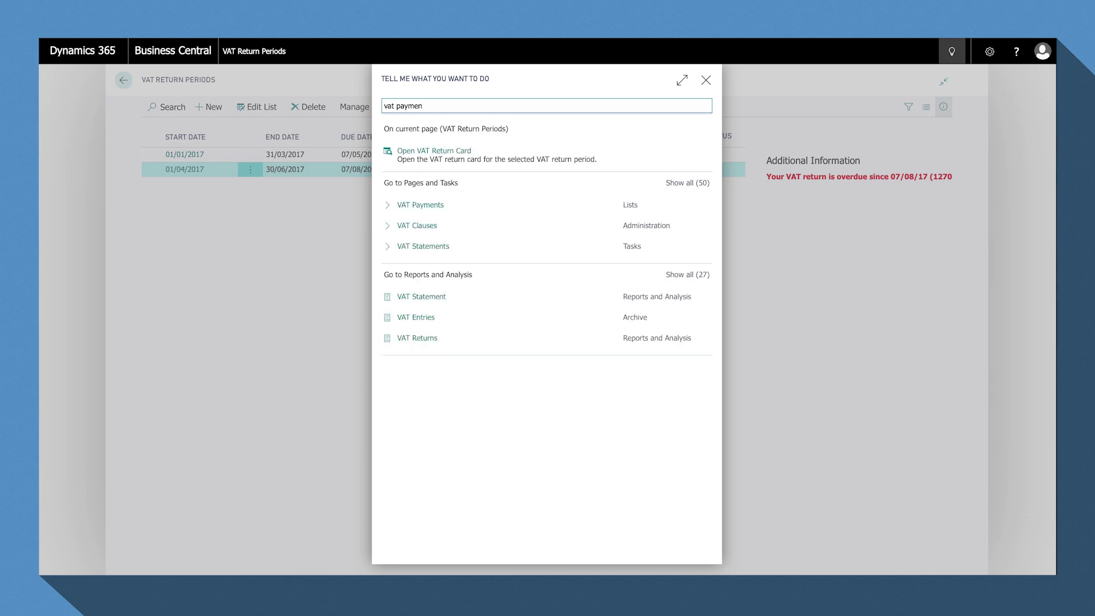
click(436, 204)
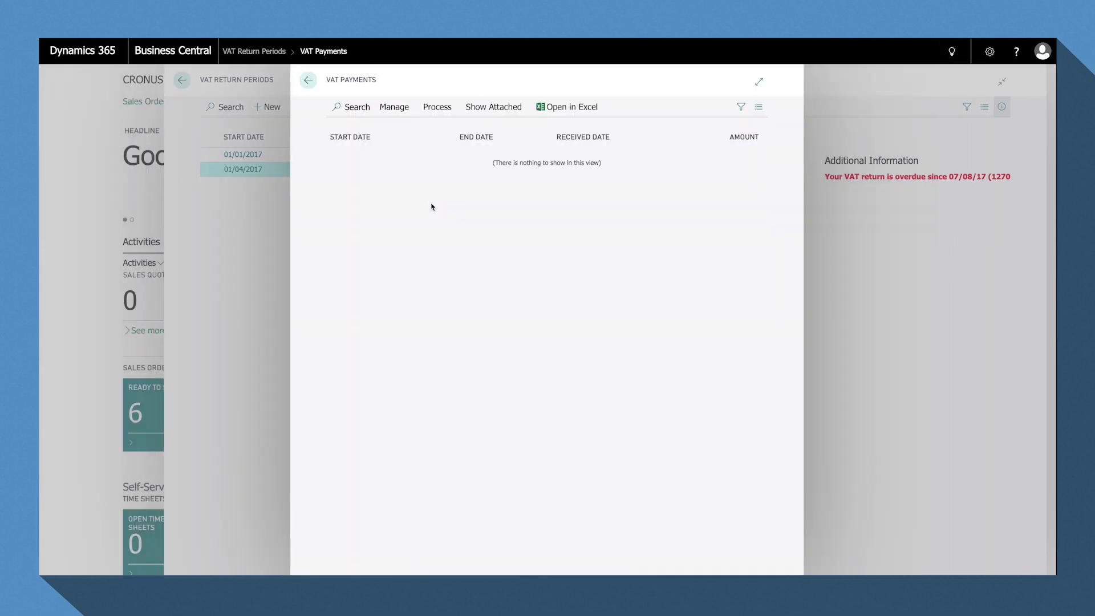
click(438, 109)
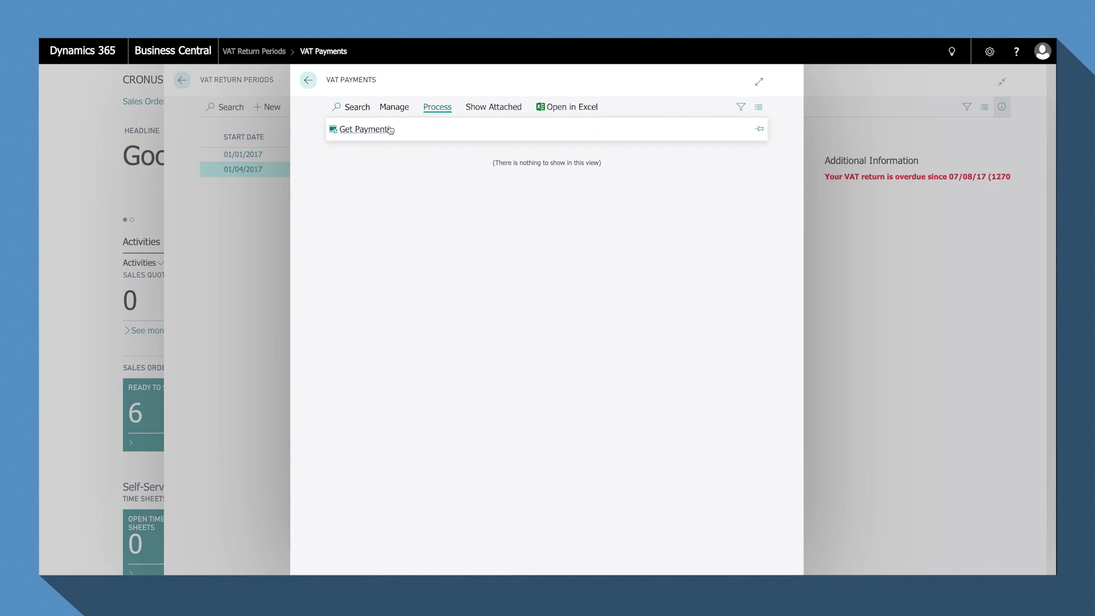
click(374, 135)
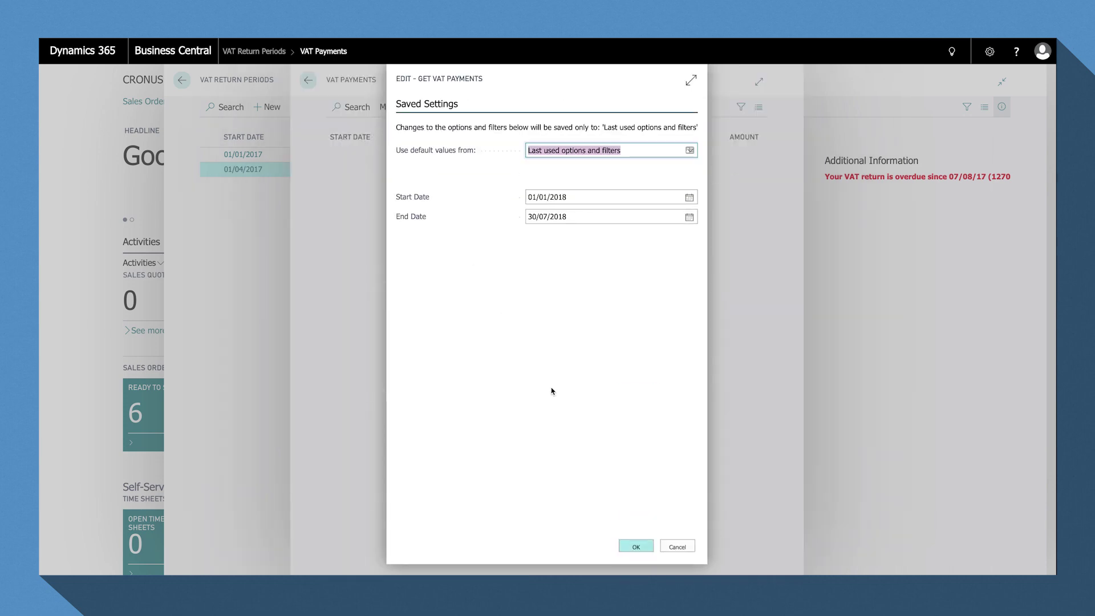